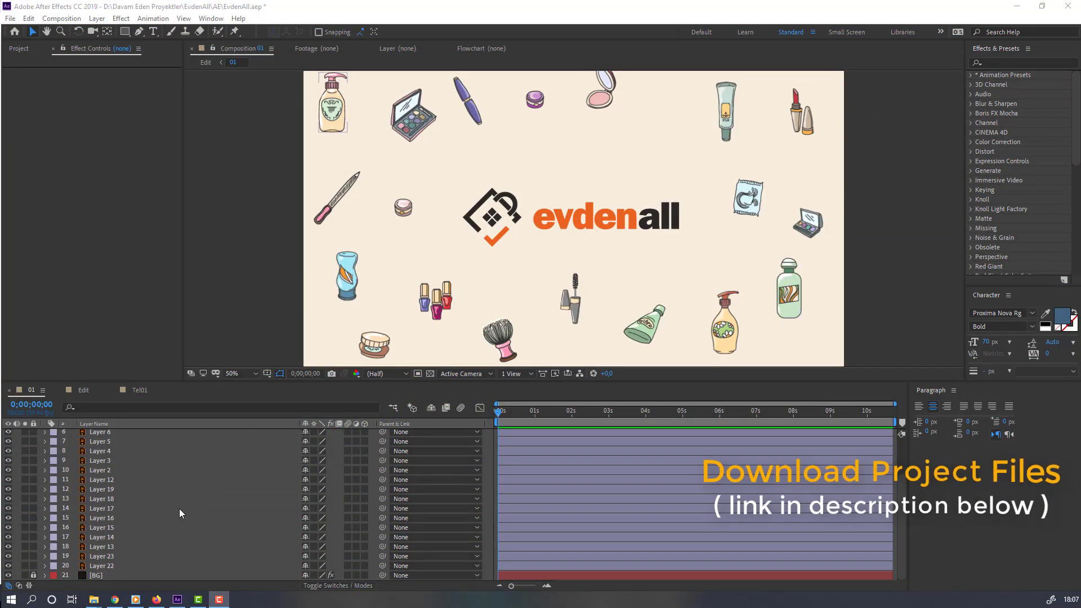
Step: Add Position keyframes at 0;00;01;24 to all the product illustration layers, from Layer 11 down to Layer 22
{"action": "left_click", "coordinate": [102, 566]}
{"action": "scroll", "coordinate": [115, 495], "scroll_direction": "up", "scroll_amount": 3}
{"action": "left_click", "coordinate": [113, 446], "text": "shift"}
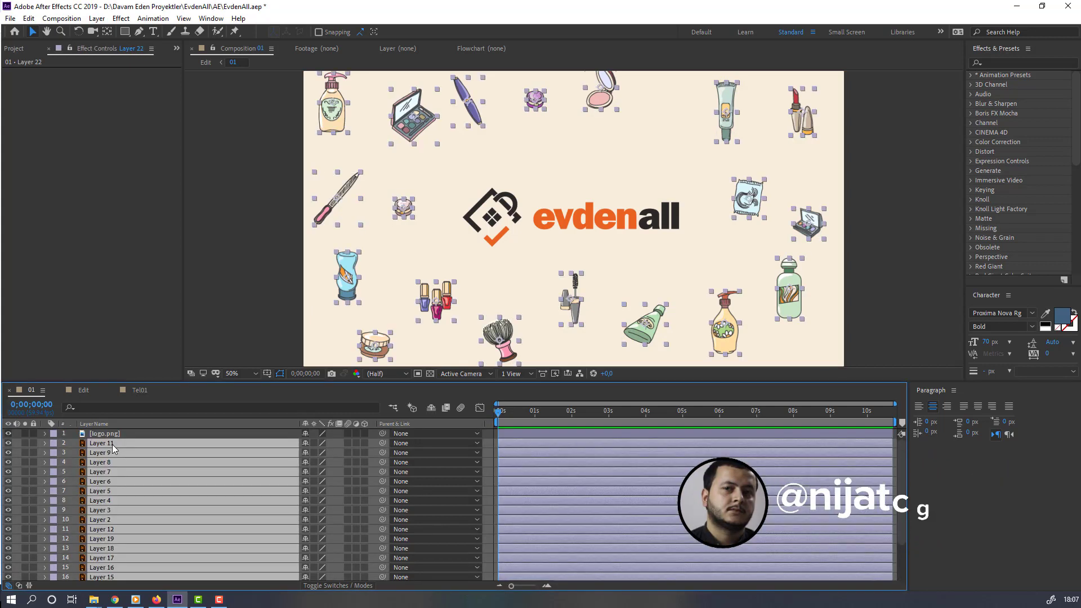
{"action": "left_click", "coordinate": [550, 415]}
{"action": "key", "text": "p"}
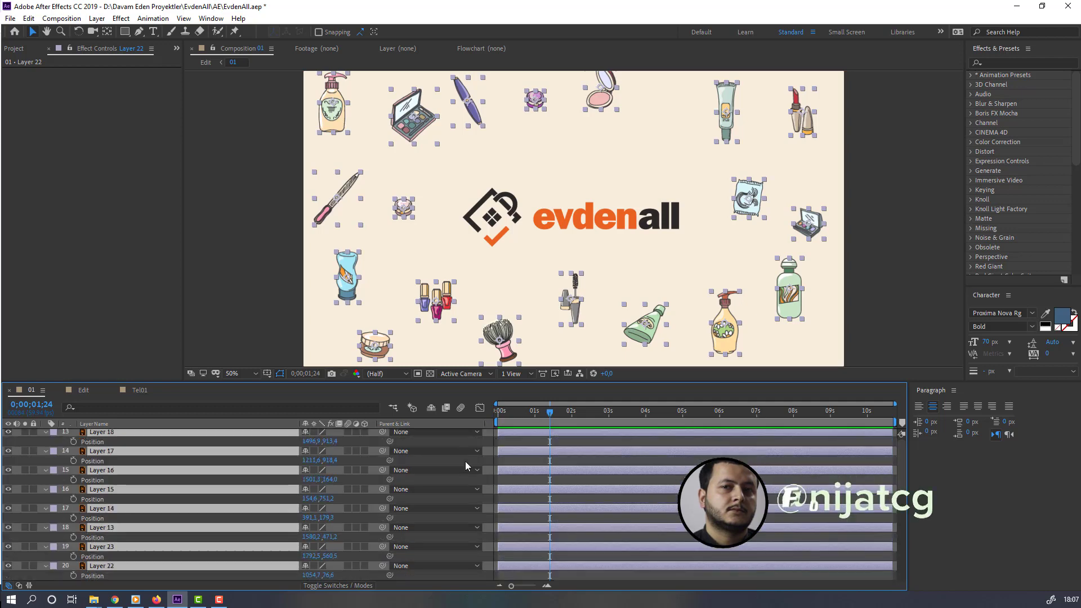
{"action": "left_click", "coordinate": [74, 442]}
Step: At the start of the timeline, move the illustrations on the right side of the composition outside the frame
{"action": "left_click", "coordinate": [527, 413]}
{"action": "key", "text": "Home"}
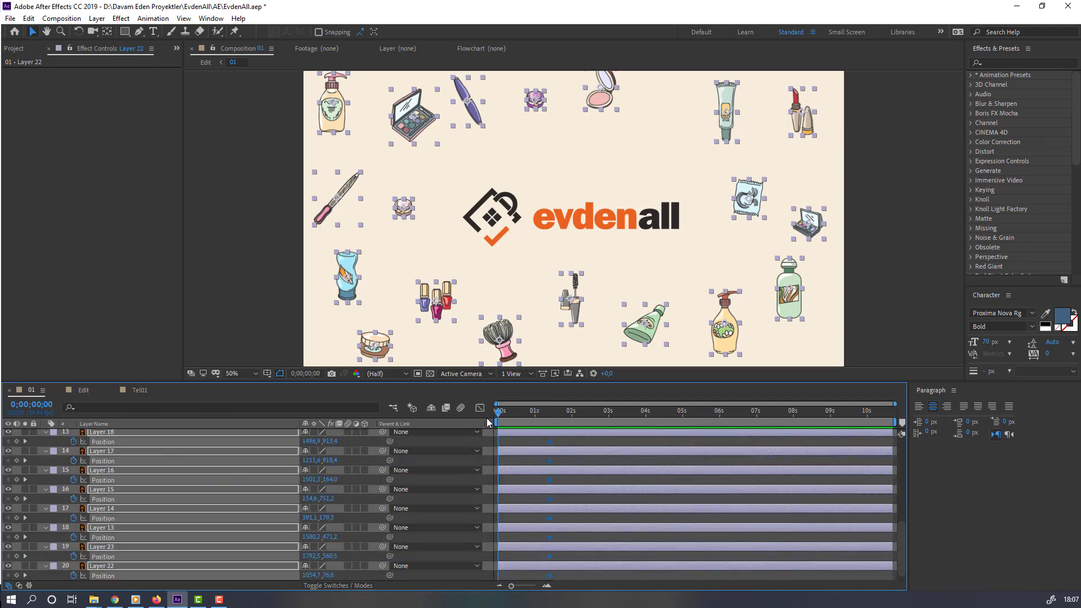
{"action": "left_click", "coordinate": [355, 447]}
{"action": "left_click_drag", "start_coordinate": [309, 443], "coordinate": [549, 442]}
{"action": "left_click_drag", "start_coordinate": [788, 329], "coordinate": [744, 311]}
{"action": "left_click_drag", "start_coordinate": [653, 221], "coordinate": [774, 298]}
{"action": "scroll", "coordinate": [703, 229], "scroll_direction": "down", "scroll_amount": 1}
{"action": "left_click", "coordinate": [622, 222]}
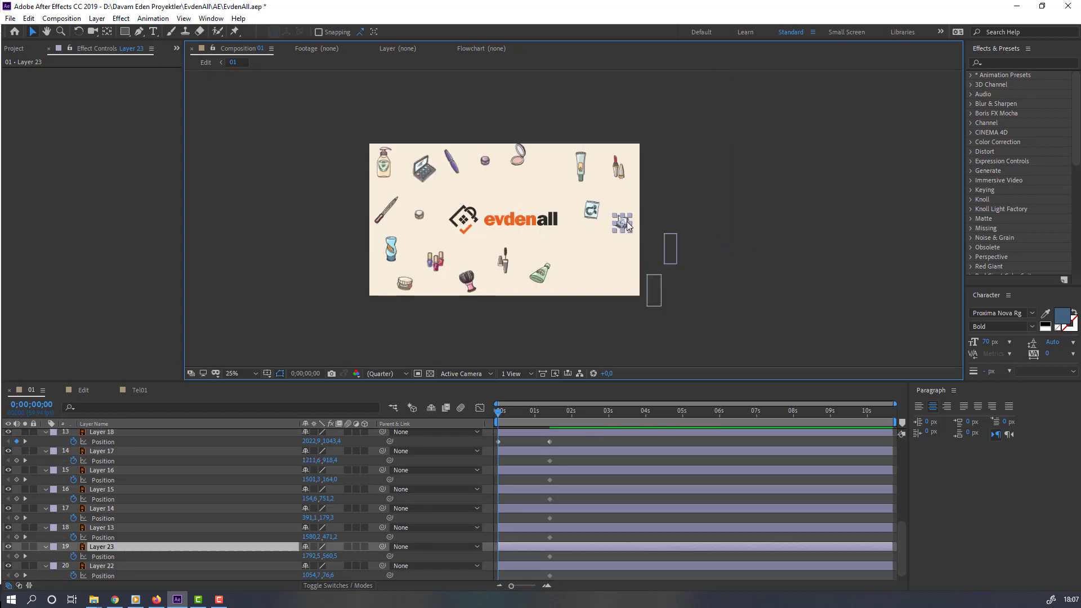
{"action": "scroll", "coordinate": [622, 222], "scroll_direction": "up", "scroll_amount": 1}
{"action": "left_click_drag", "start_coordinate": [670, 227], "coordinate": [766, 211]}
{"action": "left_click_drag", "start_coordinate": [610, 202], "coordinate": [770, 161]}
{"action": "left_click_drag", "start_coordinate": [721, 158], "coordinate": [721, 231]}
{"action": "left_click_drag", "start_coordinate": [664, 189], "coordinate": [682, 103]}
{"action": "left_click_drag", "start_coordinate": [588, 189], "coordinate": [587, 93]}
Step: Move the remaining illustrations outside the frame past its left, bottom and top edges
{"action": "left_click_drag", "start_coordinate": [337, 314], "coordinate": [572, 214]}
{"action": "scroll", "coordinate": [573, 214], "scroll_direction": "down", "scroll_amount": 2}
{"action": "left_click_drag", "start_coordinate": [502, 147], "coordinate": [464, 114]}
{"action": "left_click_drag", "start_coordinate": [504, 194], "coordinate": [459, 190]}
{"action": "left_click_drag", "start_coordinate": [509, 234], "coordinate": [446, 240]}
{"action": "left_click_drag", "start_coordinate": [522, 269], "coordinate": [478, 292]}
{"action": "left_click_drag", "start_coordinate": [552, 245], "coordinate": [551, 294]}
{"action": "left_click_drag", "start_coordinate": [586, 266], "coordinate": [591, 303]}
{"action": "left_click_drag", "start_coordinate": [621, 246], "coordinate": [633, 303]}
{"action": "left_click_drag", "start_coordinate": [657, 258], "coordinate": [669, 301]}
{"action": "left_click_drag", "start_coordinate": [542, 153], "coordinate": [529, 101]}
{"action": "left_click_drag", "start_coordinate": [536, 200], "coordinate": [466, 156]}
{"action": "left_click_drag", "start_coordinate": [569, 146], "coordinate": [574, 96]}
{"action": "left_click_drag", "start_coordinate": [602, 146], "coordinate": [649, 104]}
Step: Preview the illustrations flying in around the logo
{"action": "left_click", "coordinate": [462, 415]}
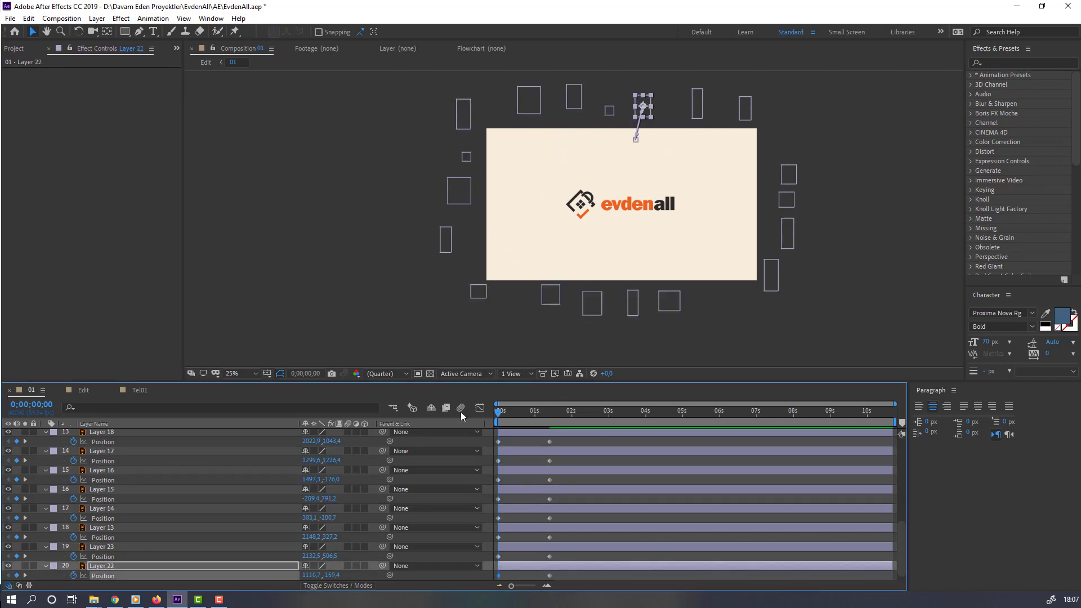
{"action": "key", "text": "space"}
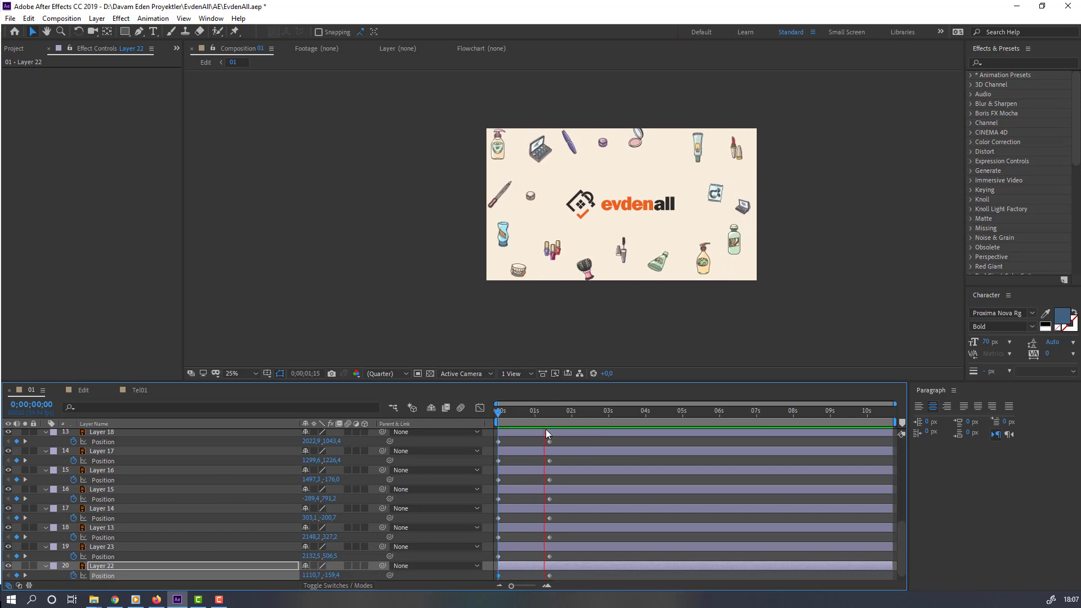
{"action": "key", "text": "space"}
Step: Apply Easy Ease to all Position keyframes of the illustration layers
{"action": "left_click_drag", "start_coordinate": [452, 383], "coordinate": [452, 228]}
{"action": "scroll", "coordinate": [566, 304], "scroll_direction": "up", "scroll_amount": 3}
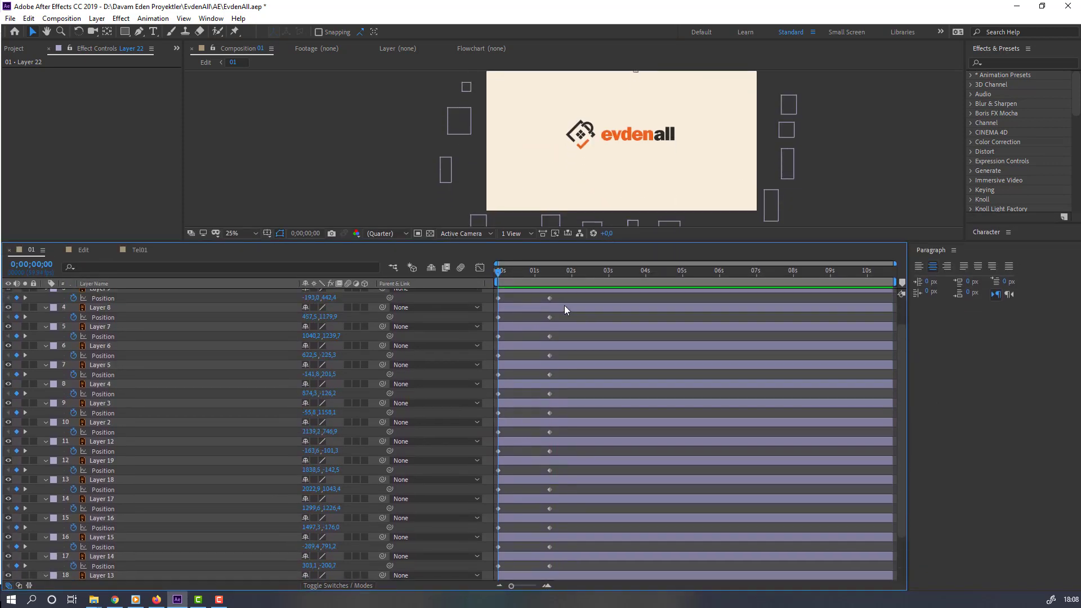
{"action": "left_click_drag", "start_coordinate": [580, 309], "coordinate": [544, 546]}
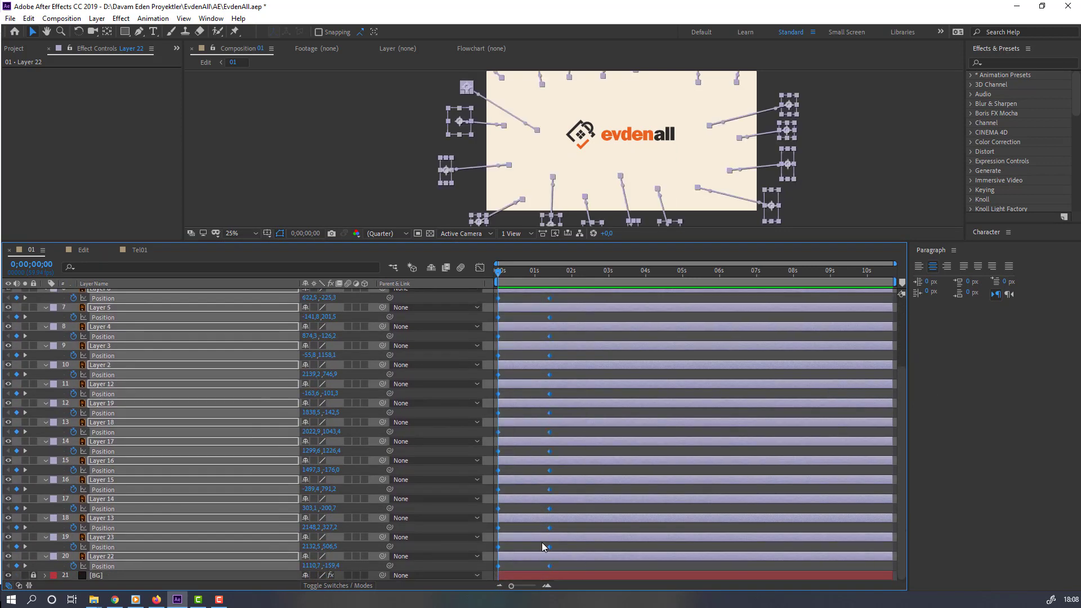
{"action": "scroll", "coordinate": [554, 504], "scroll_direction": "up", "scroll_amount": 3}
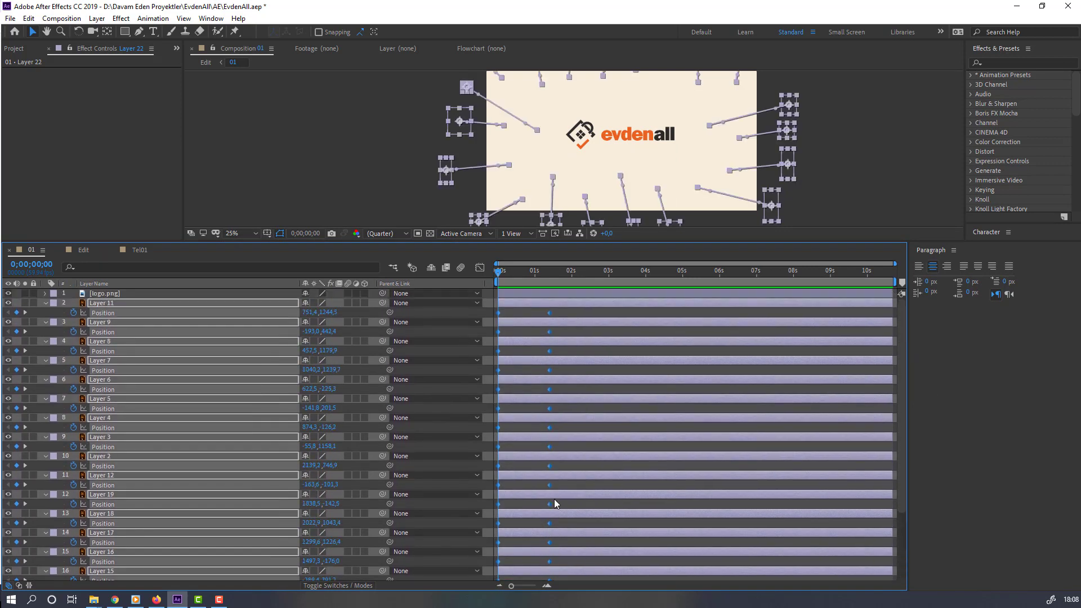
{"action": "right_click", "coordinate": [550, 315]}
{"action": "mouse_move", "coordinate": [619, 454]}
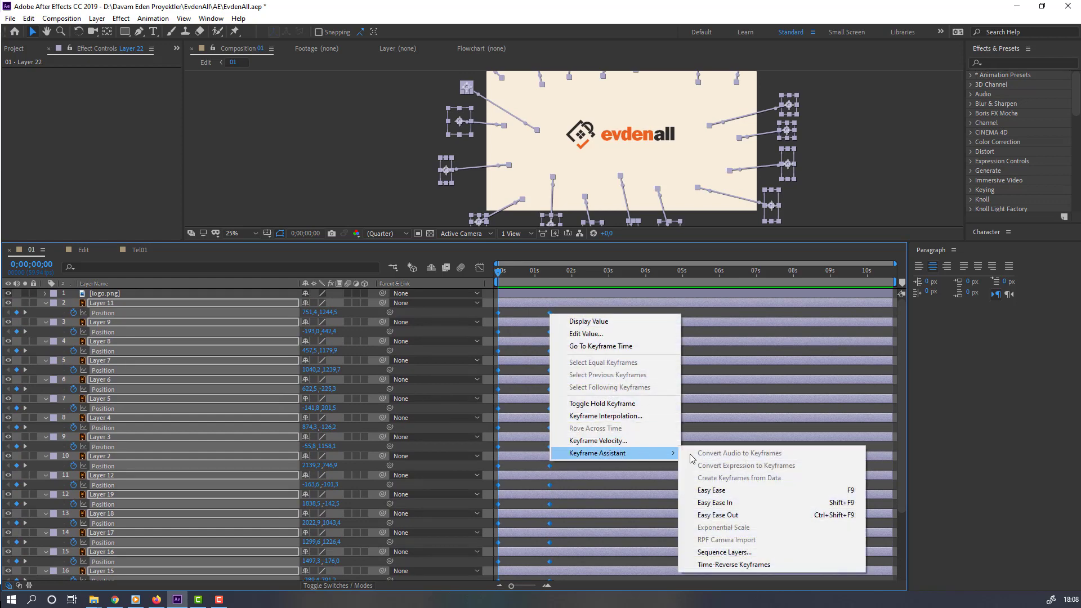
{"action": "left_click", "coordinate": [712, 490]}
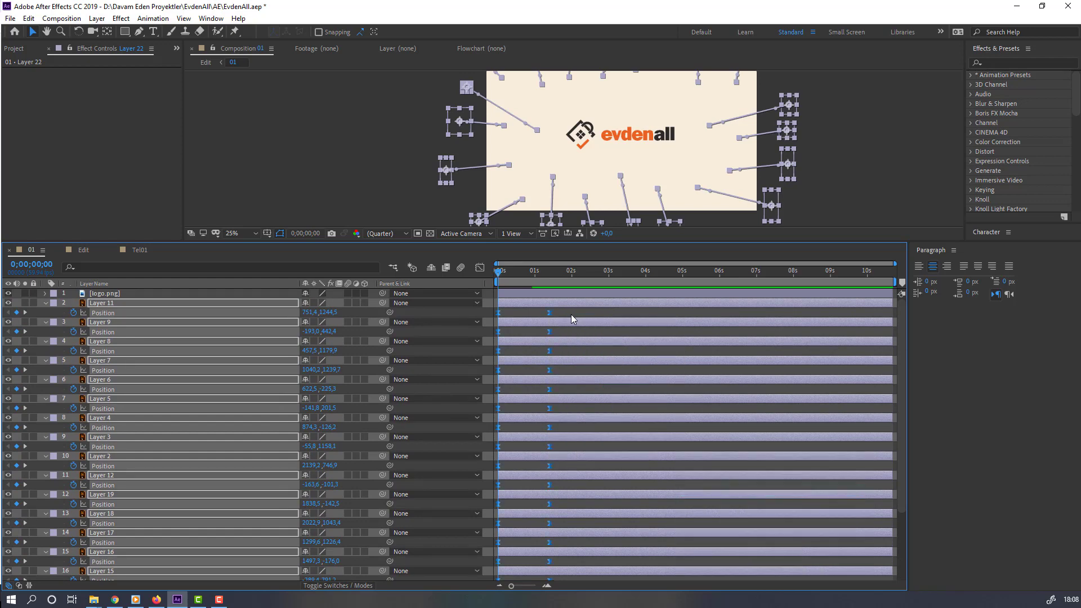
Step: Play back the eased fly-in animation
{"action": "left_click", "coordinate": [571, 314]}
{"action": "key", "text": "space"}
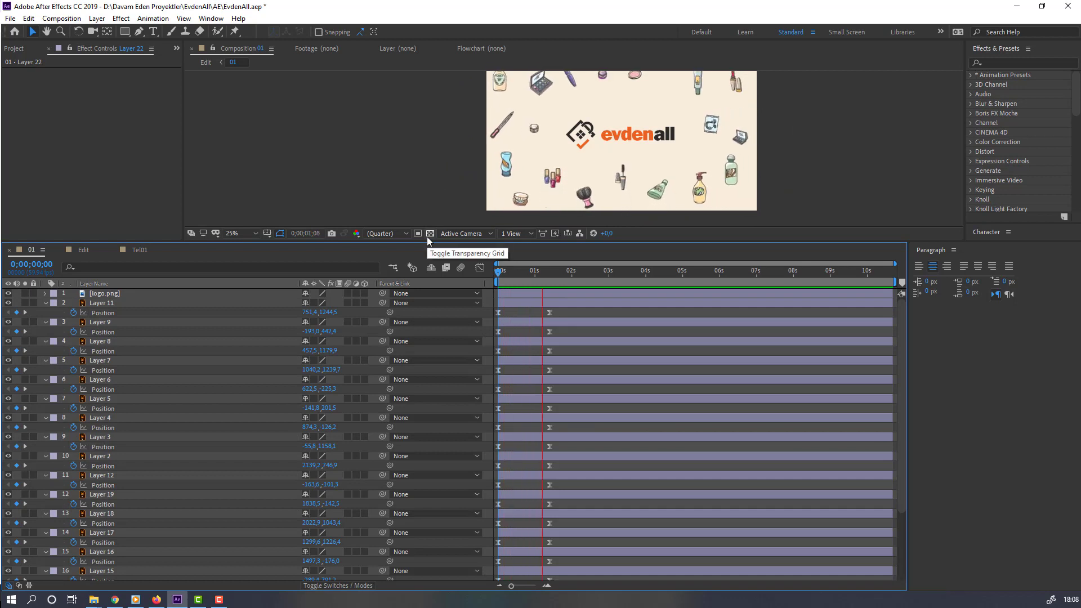
{"action": "key", "text": "space"}
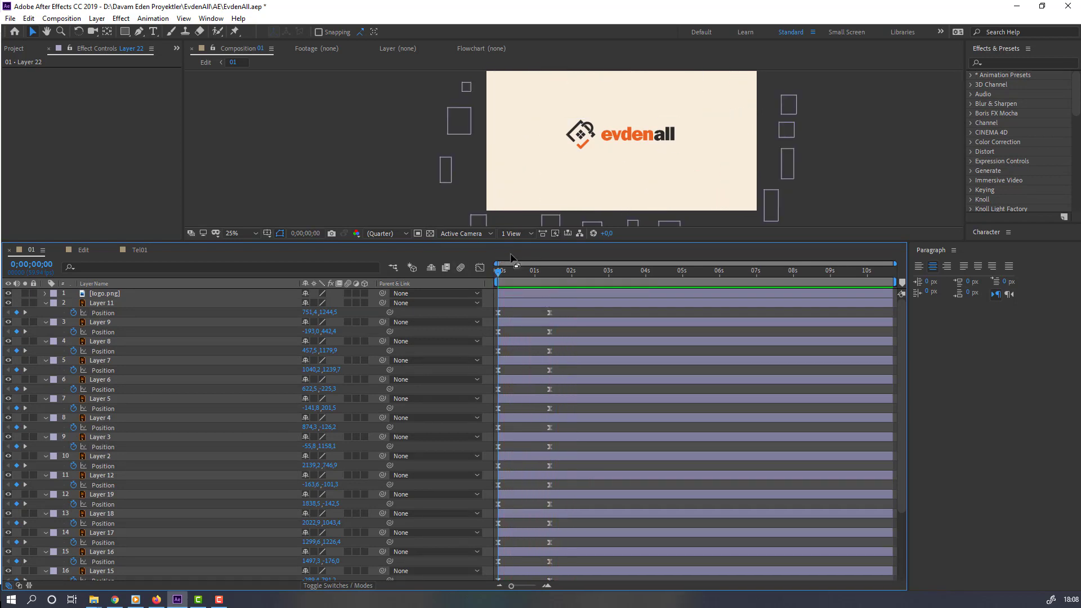
Step: Reshape the speed curves of all Position keyframes in the Graph Editor with a longer ease into the final keyframes, and preview the motion
{"action": "left_click_drag", "start_coordinate": [572, 315], "coordinate": [490, 589]}
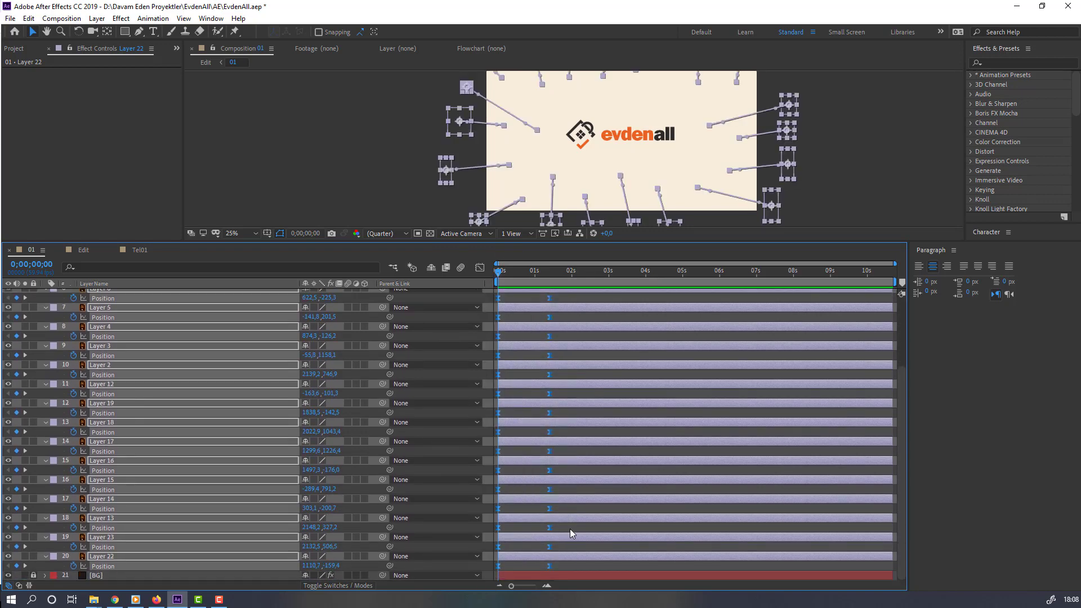
{"action": "scroll", "coordinate": [570, 529], "scroll_direction": "up", "scroll_amount": 5}
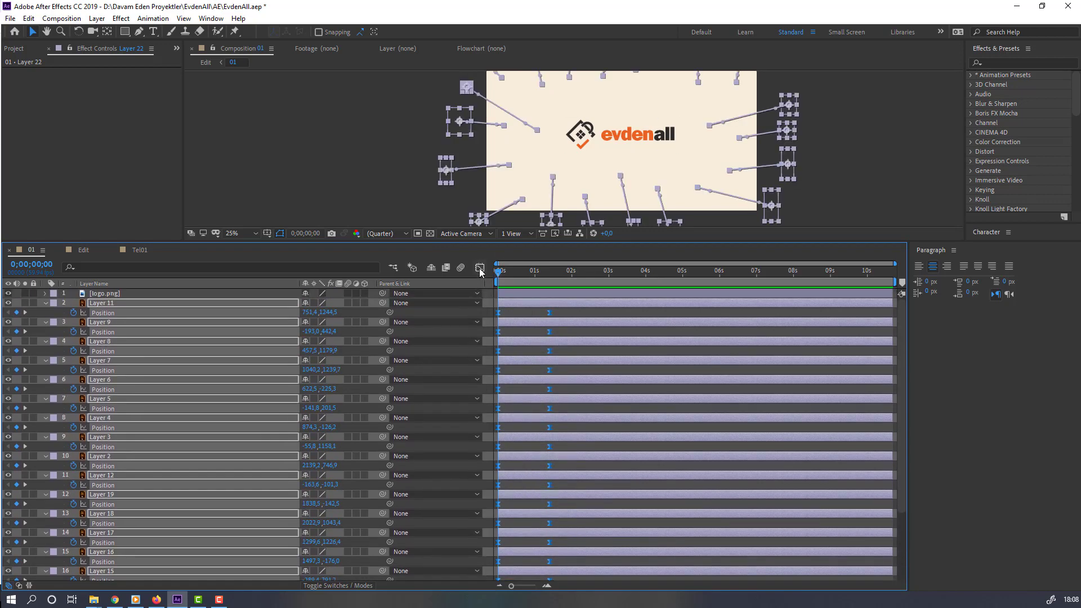
{"action": "left_click", "coordinate": [480, 268]}
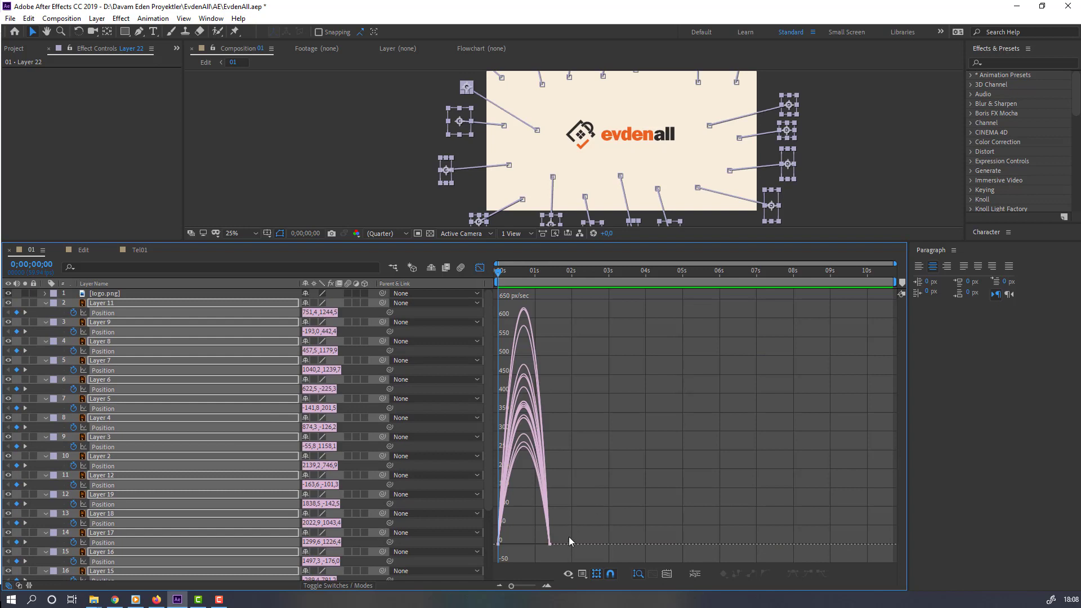
{"action": "mouse_move", "coordinate": [535, 556]}
{"action": "left_mouse_down"}
{"action": "mouse_move", "coordinate": [541, 541]}
{"action": "mouse_move", "coordinate": [531, 541]}
{"action": "left_mouse_up"}
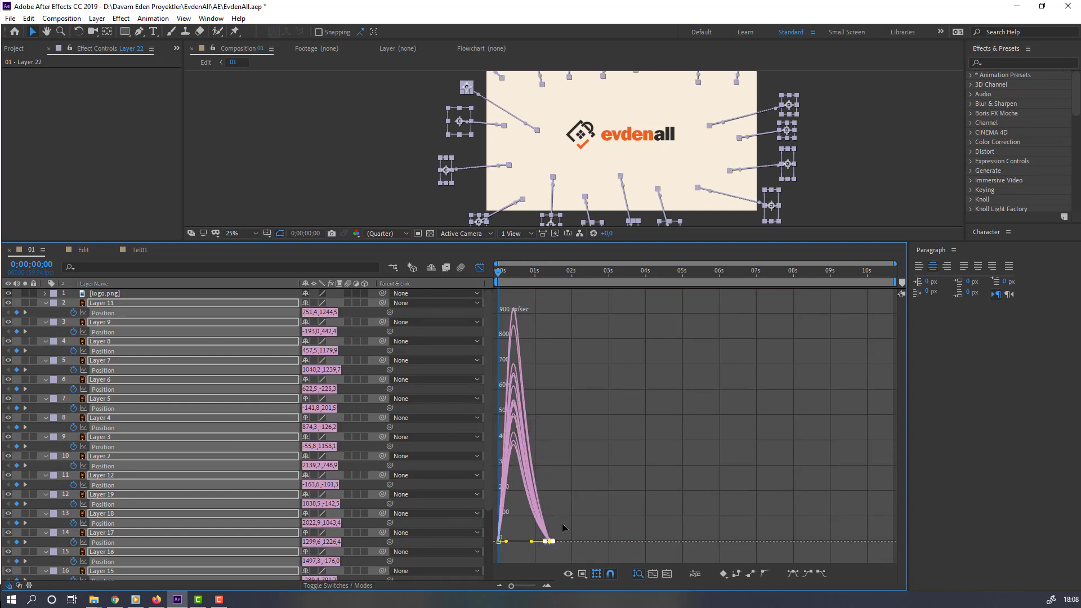
{"action": "key", "text": "space"}
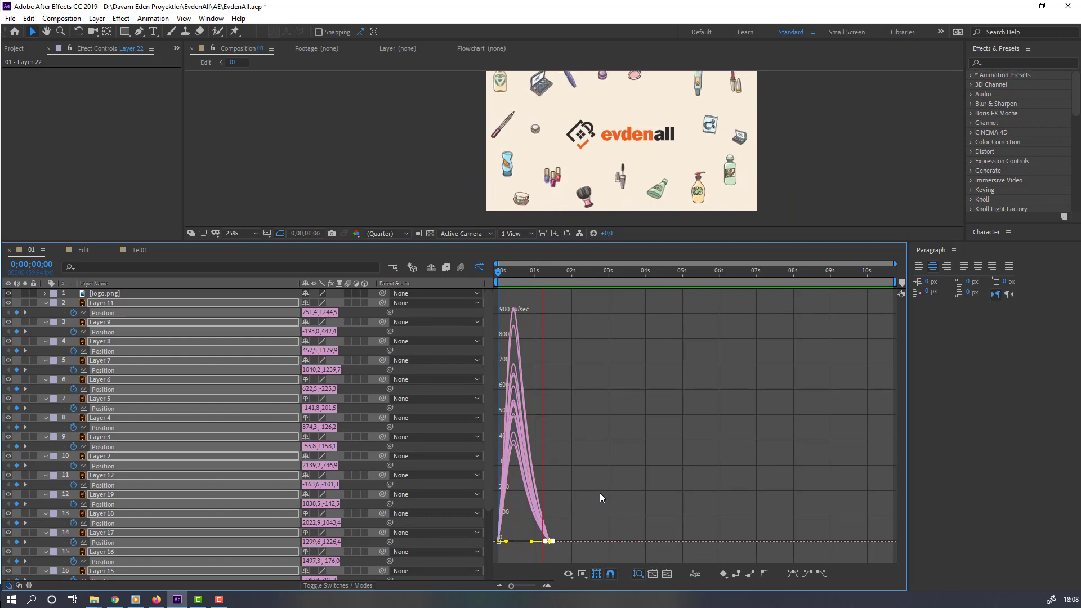
{"action": "key", "text": "space"}
Step: Lengthen the ease out of the starting Position keyframes in the speed graph, preview the motion and close the Graph Editor
{"action": "mouse_move", "coordinate": [517, 537]}
{"action": "left_mouse_down"}
{"action": "mouse_move", "coordinate": [501, 544]}
{"action": "mouse_move", "coordinate": [517, 545]}
{"action": "left_mouse_up"}
{"action": "key", "text": "space"}
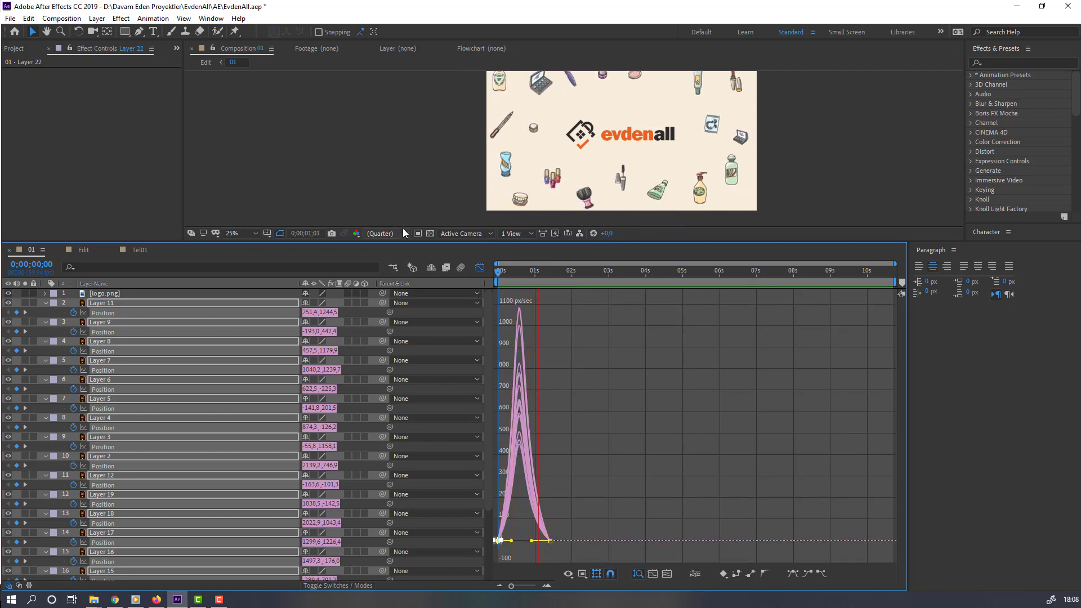
{"action": "key", "text": "space"}
{"action": "left_click", "coordinate": [480, 268]}
Step: Shift the Position keyframes of every other illustration layer, from Layer 11 to Layer 22, about 0.3 s later in the timeline
{"action": "left_click_drag", "start_coordinate": [474, 243], "coordinate": [474, 166]}
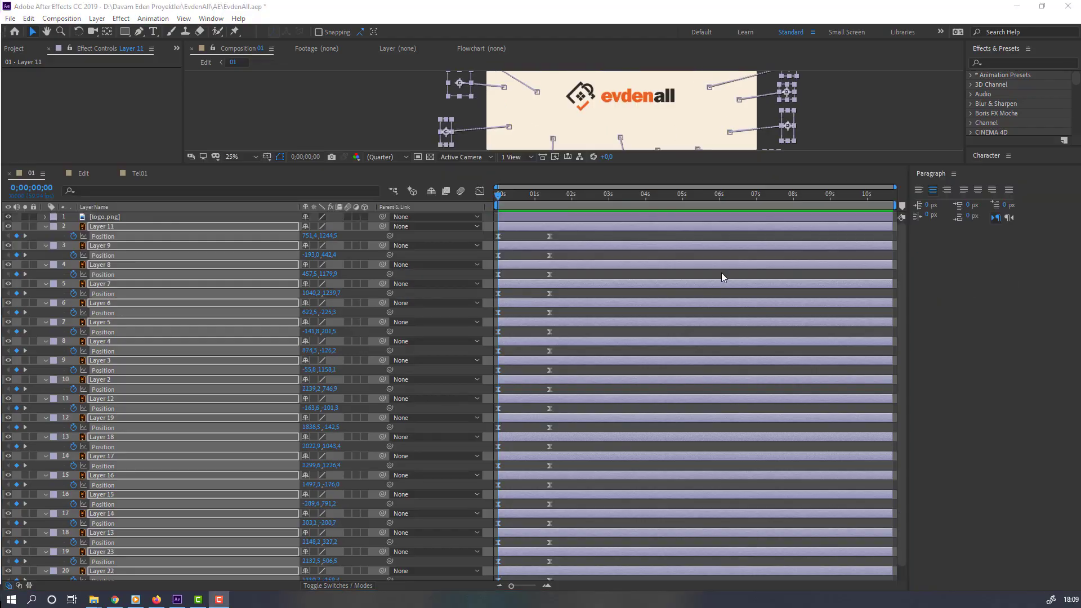
{"action": "left_click", "coordinate": [569, 234]}
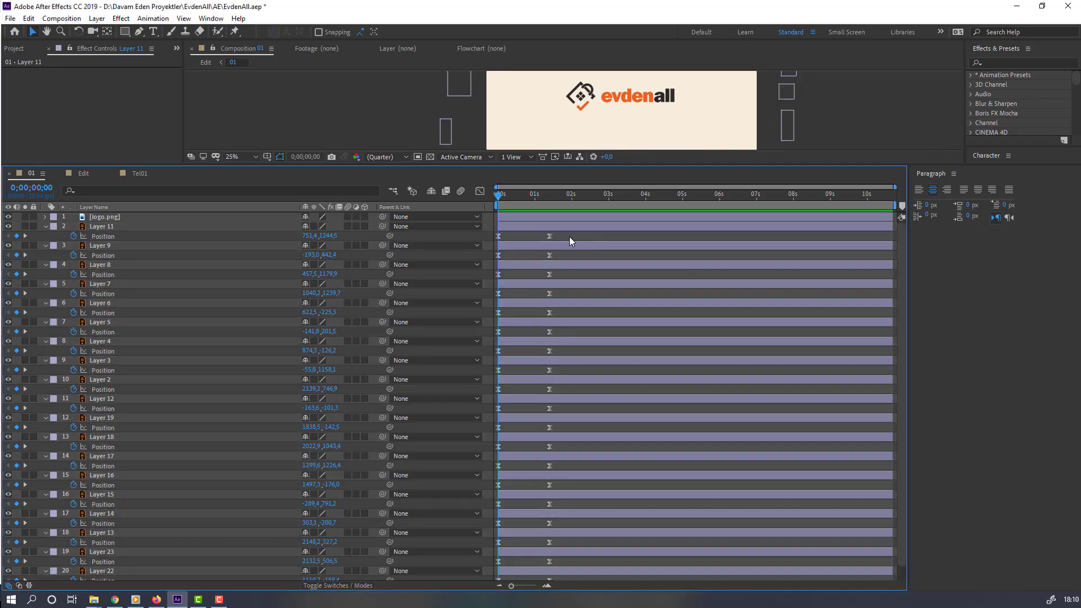
{"action": "left_click", "coordinate": [565, 275], "text": "shift"}
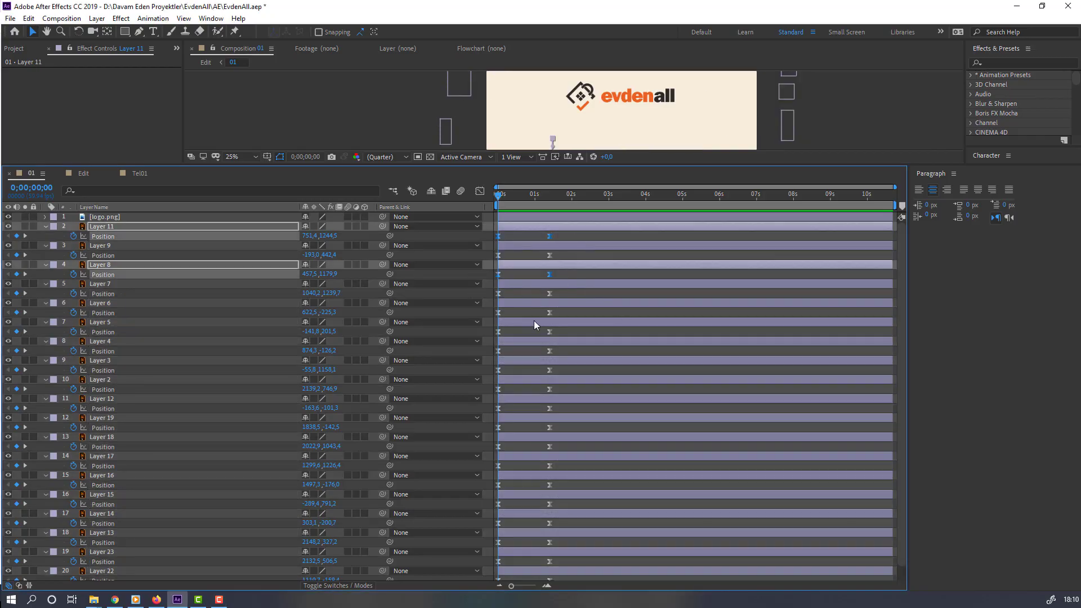
{"action": "left_click_drag", "start_coordinate": [562, 316], "coordinate": [485, 329]}
{"action": "left_click_drag", "start_coordinate": [556, 351], "coordinate": [493, 364]}
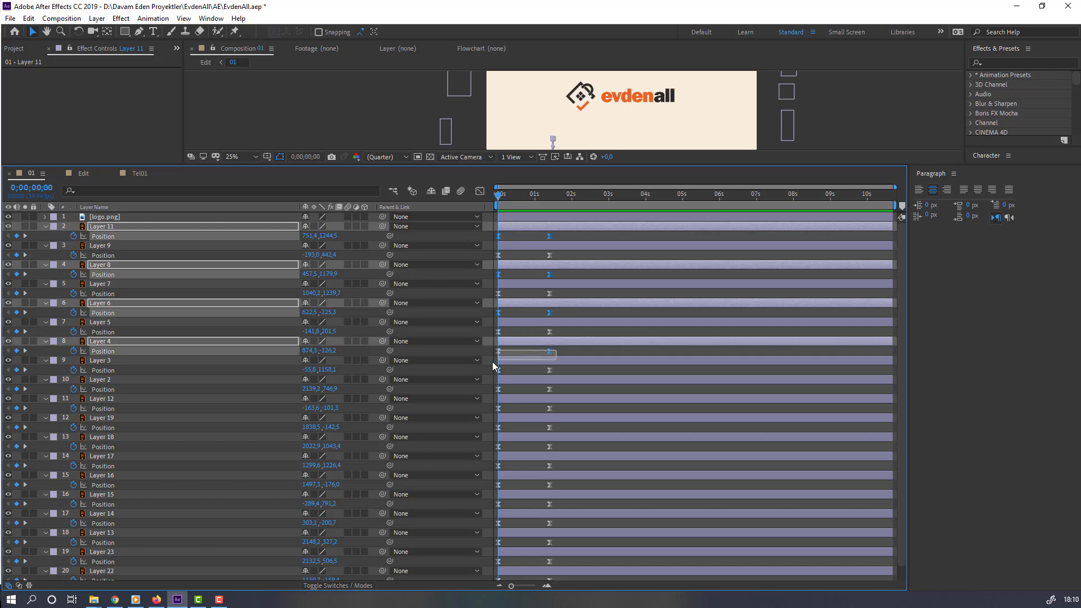
{"action": "left_click_drag", "start_coordinate": [559, 390], "coordinate": [494, 400]}
{"action": "left_click_drag", "start_coordinate": [557, 428], "coordinate": [494, 457]}
{"action": "scroll", "coordinate": [560, 448], "scroll_direction": "down", "scroll_amount": 1}
{"action": "left_click_drag", "start_coordinate": [539, 494], "coordinate": [513, 576]}
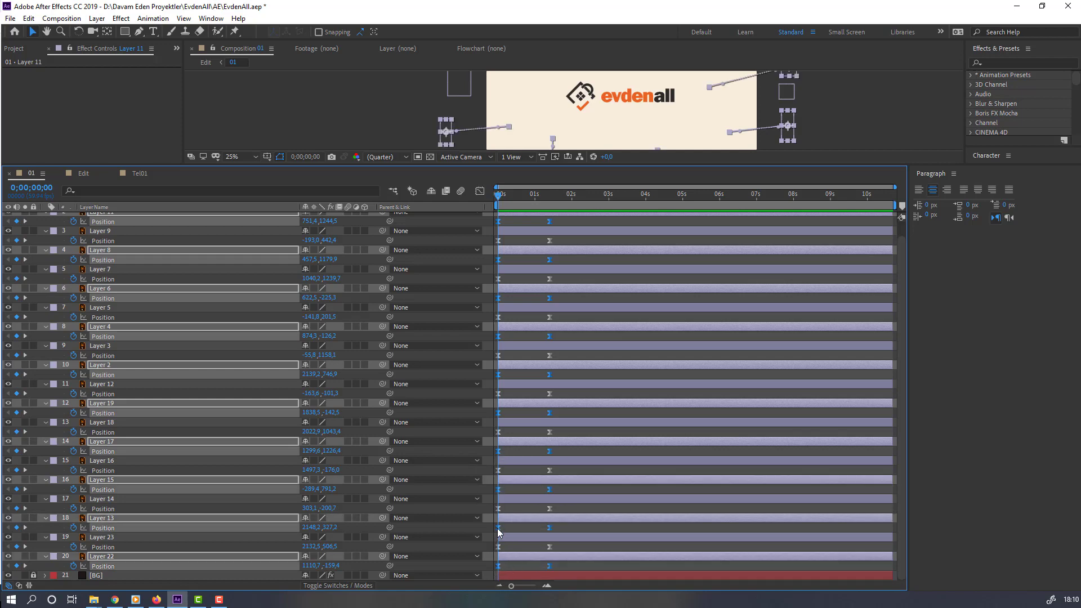
{"action": "left_click_drag", "start_coordinate": [497, 528], "coordinate": [510, 529]}
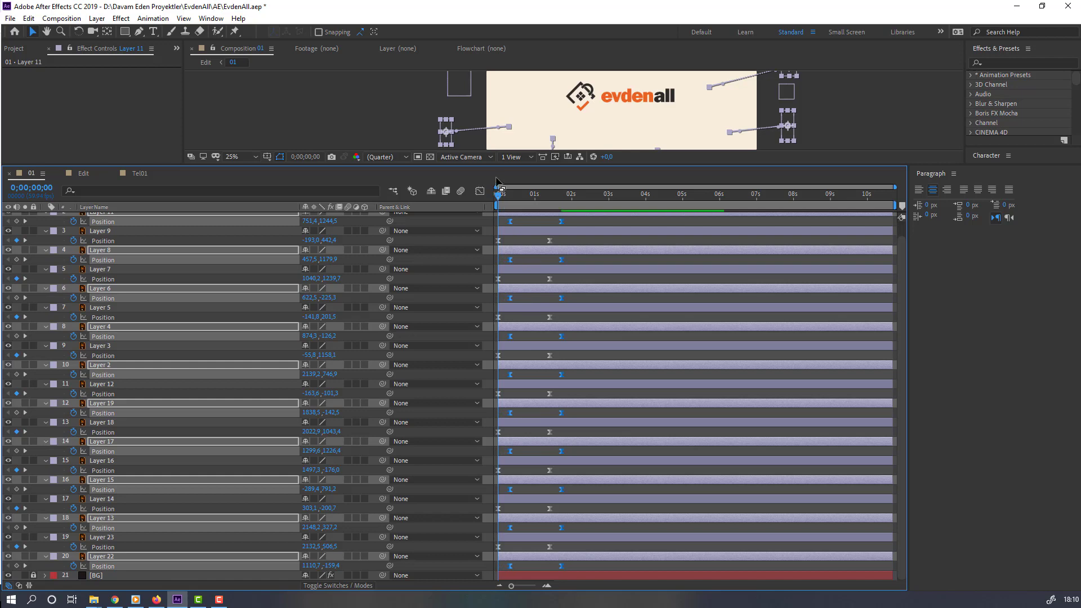
Step: Preview the staggered fly-in of the illustrations
{"action": "left_click_drag", "start_coordinate": [498, 164], "coordinate": [426, 350]}
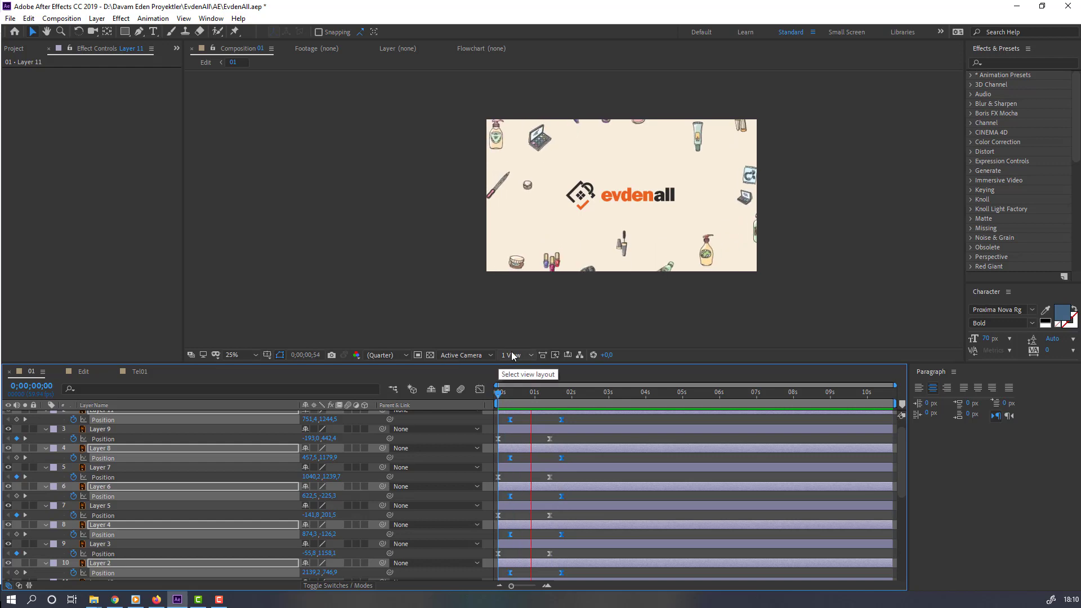
{"action": "key", "text": "space"}
{"action": "key", "text": "space"}
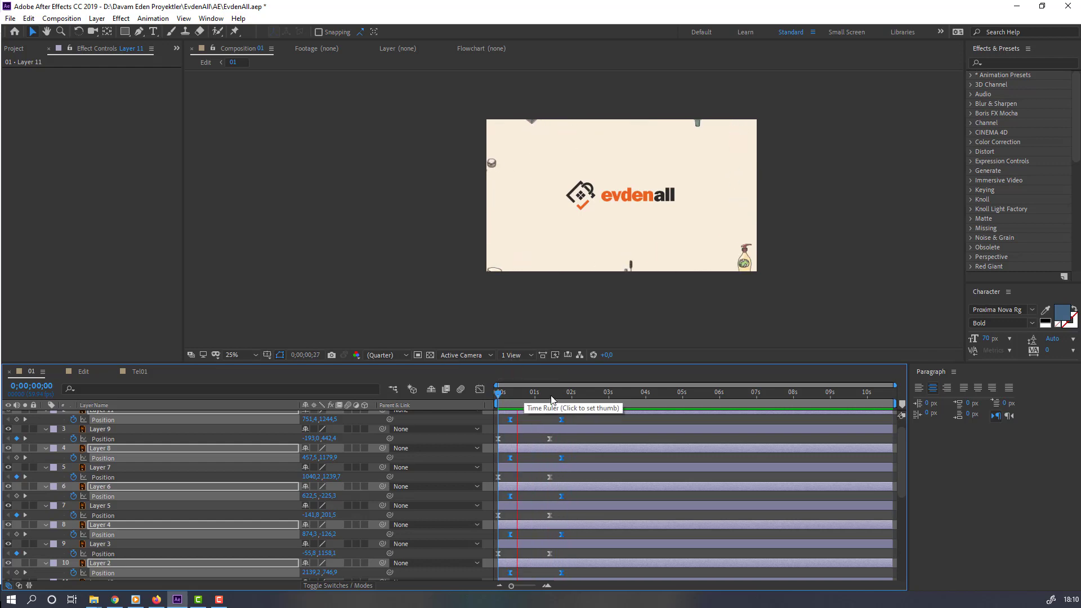
{"action": "key", "text": "space"}
Step: Collapse the expanded properties of all layers and make the whole layer stack fit in the timeline
{"action": "scroll", "coordinate": [96, 471], "scroll_direction": "up", "scroll_amount": 1}
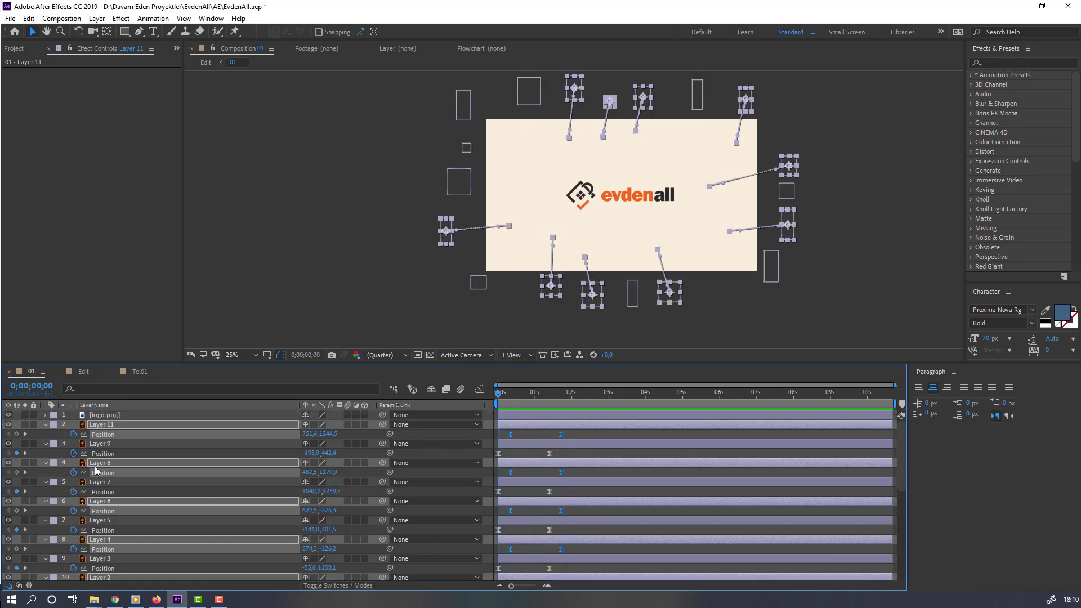
{"action": "left_click", "coordinate": [46, 425]}
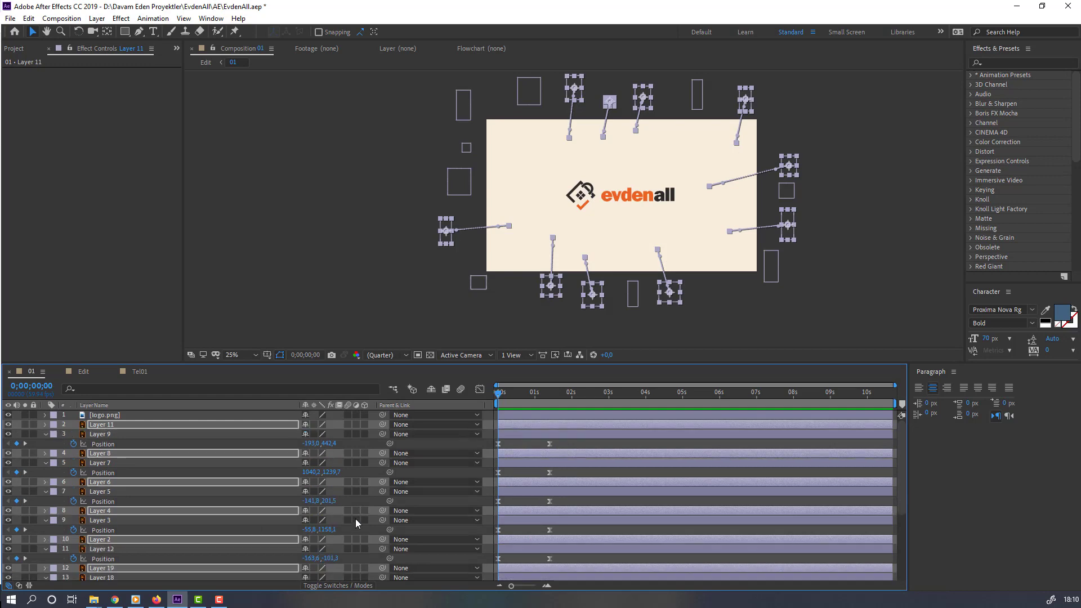
{"action": "left_click", "coordinate": [523, 442]}
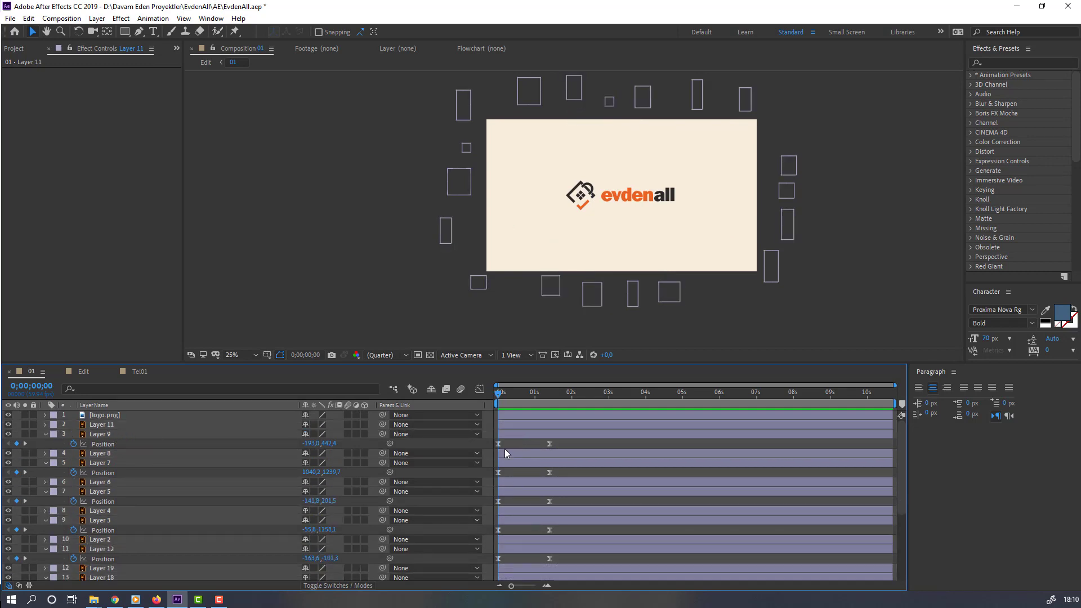
{"action": "key", "text": "ctrl+a"}
{"action": "left_click", "coordinate": [48, 434]}
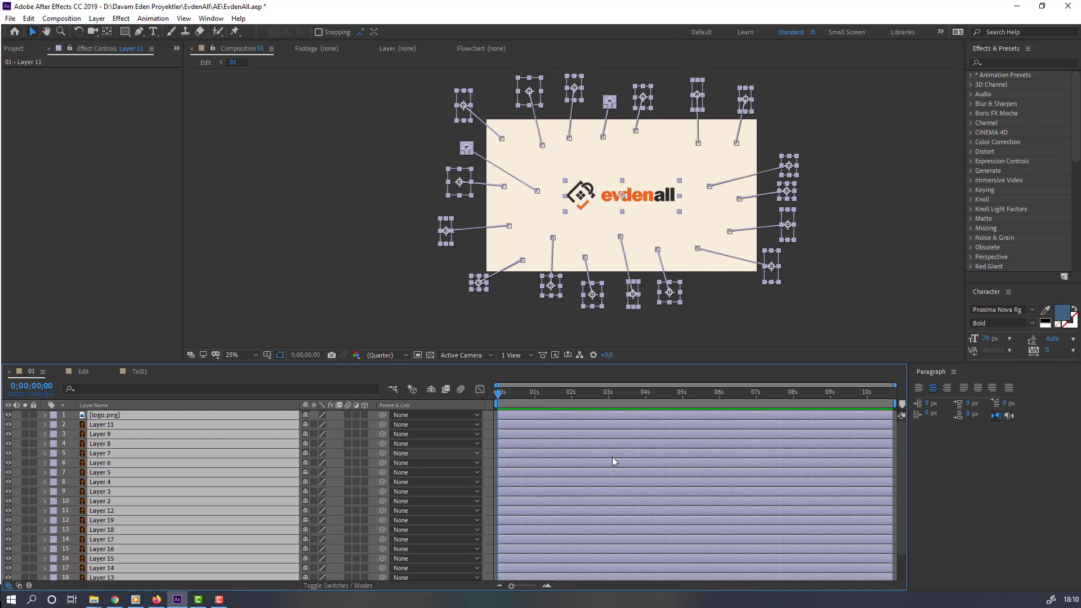
{"action": "scroll", "coordinate": [271, 505], "scroll_direction": "down", "scroll_amount": 2}
{"action": "scroll", "coordinate": [366, 462], "scroll_direction": "up", "scroll_amount": 2}
{"action": "left_click_drag", "start_coordinate": [343, 362], "coordinate": [343, 282]}
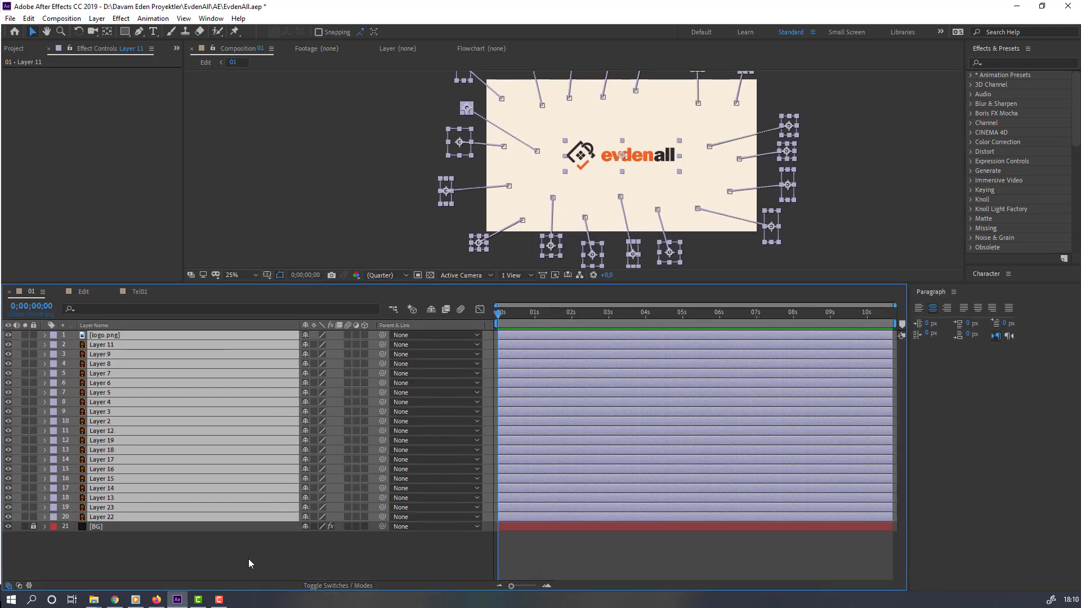
Step: Turn the logo.png layer into a 3D layer
{"action": "left_click", "coordinate": [106, 336]}
{"action": "left_click", "coordinate": [106, 336]}
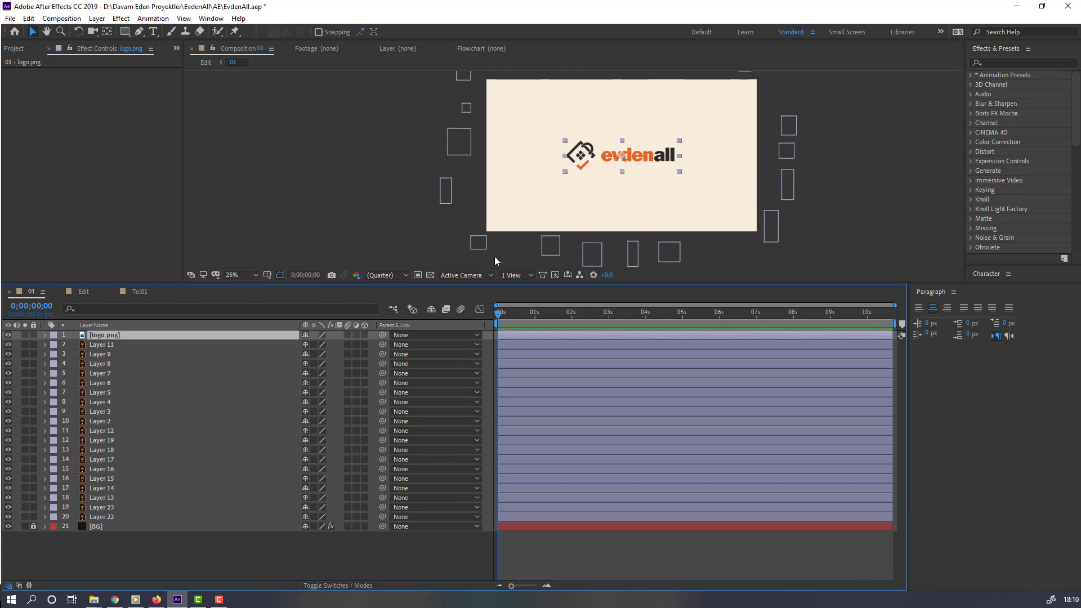
{"action": "left_click", "coordinate": [365, 335]}
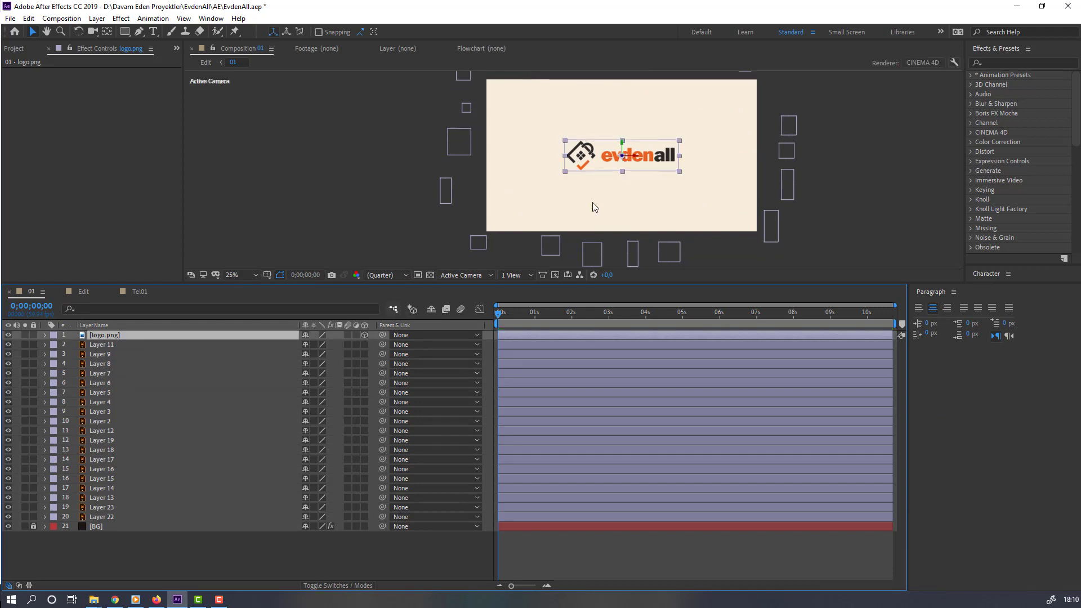
{"action": "scroll", "coordinate": [636, 164], "scroll_direction": "up", "scroll_amount": 4}
{"action": "left_click_drag", "start_coordinate": [681, 176], "coordinate": [415, 181]}
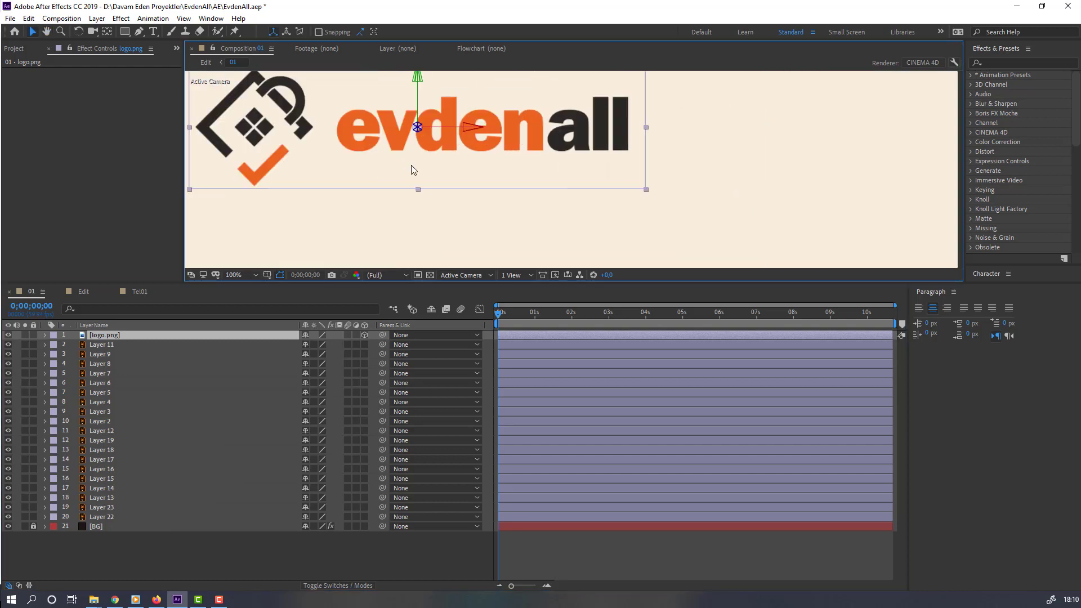
Step: Duplicate the logo.png layer and set the copy's Z position to 1
{"action": "left_click_drag", "start_coordinate": [353, 146], "coordinate": [440, 171]}
{"action": "left_click", "coordinate": [120, 336]}
{"action": "key", "text": "ctrl+d"}
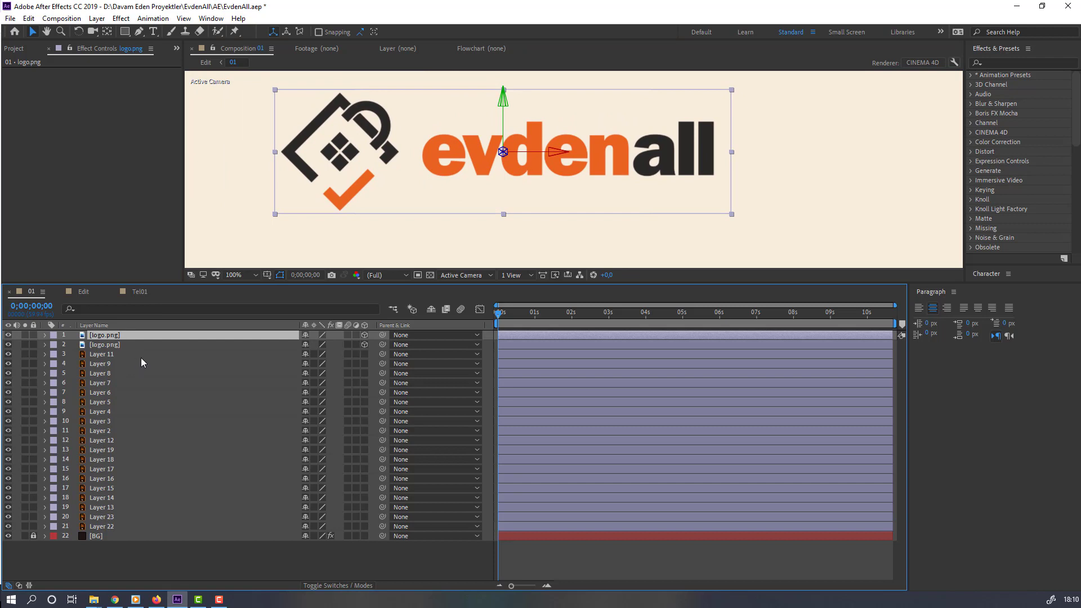
{"action": "key", "text": "p"}
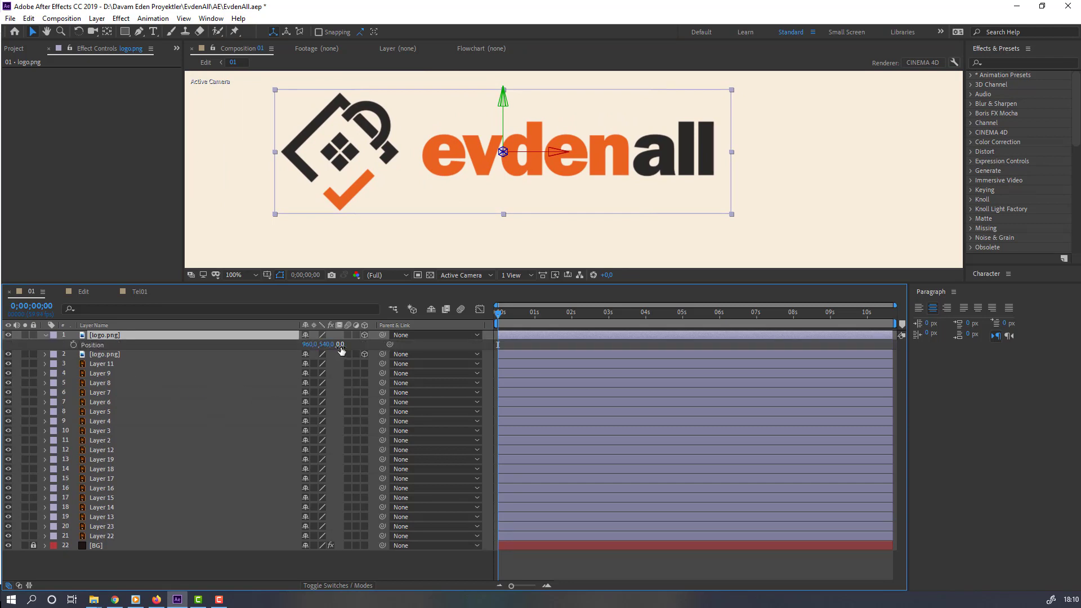
{"action": "type", "text": "1"}
{"action": "key", "text": "Return"}
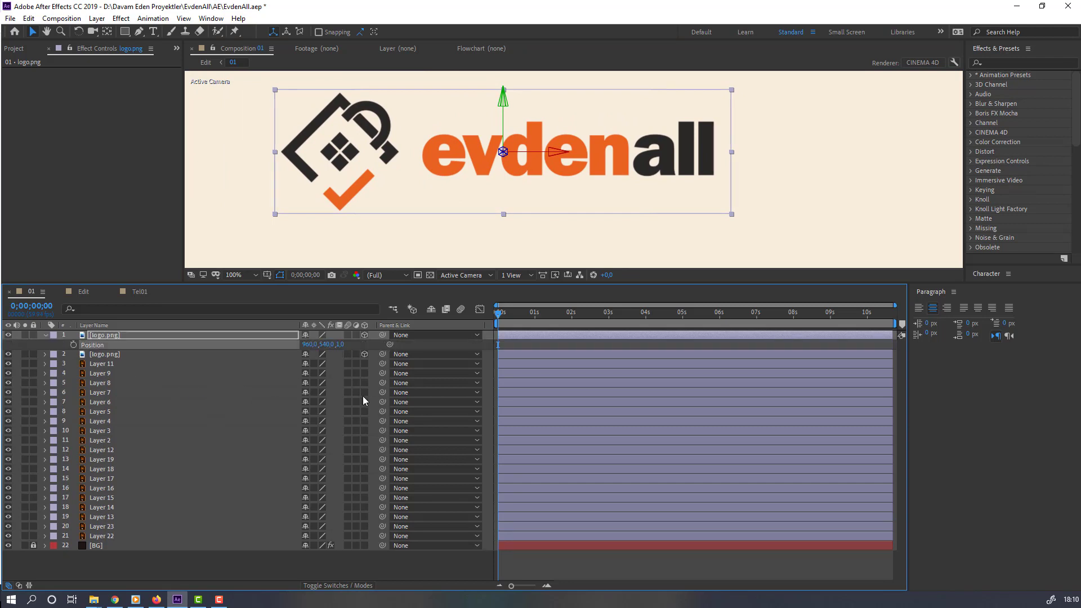
Step: Collapse the duplicated logo layer's properties and add a null object to the composition
{"action": "left_click", "coordinate": [172, 572]}
{"action": "left_click", "coordinate": [45, 335]}
{"action": "right_click", "coordinate": [161, 560]}
{"action": "mouse_move", "coordinate": [248, 434]}
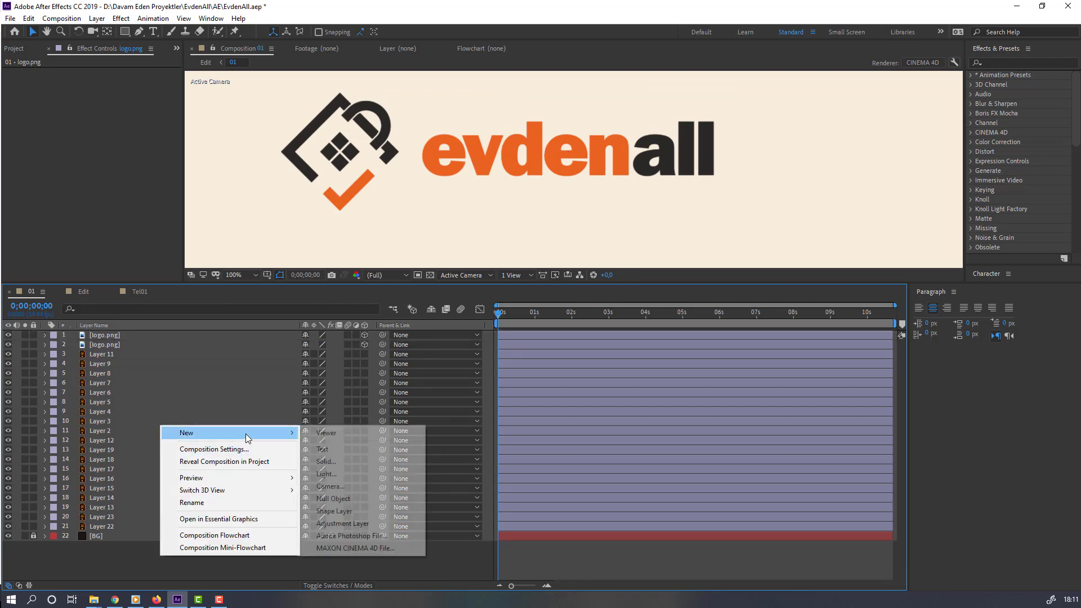
{"action": "left_click", "coordinate": [334, 499]}
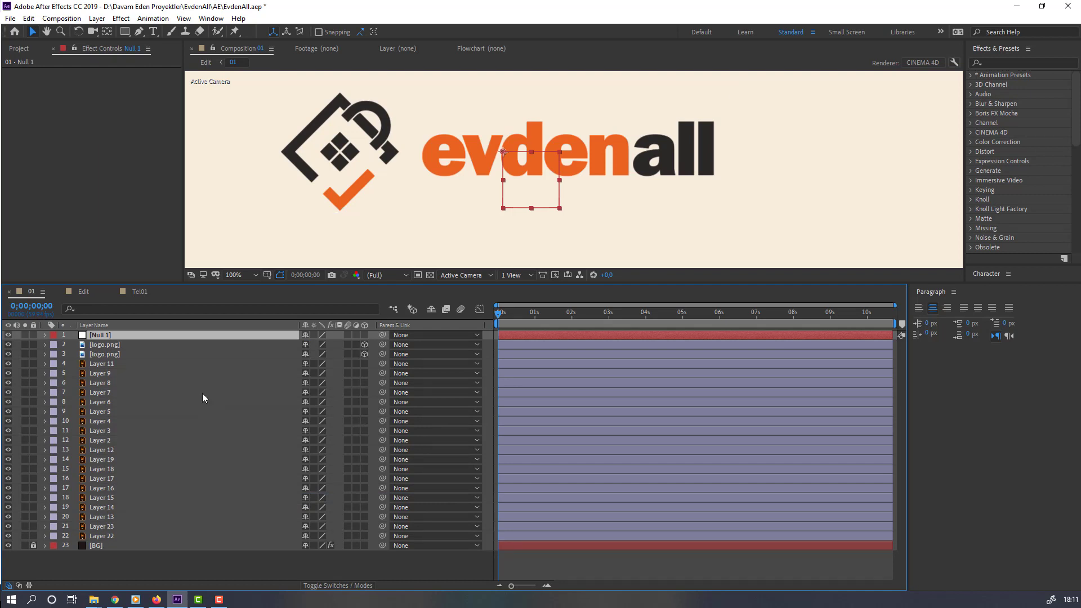
Step: Move the null object so that it sits centred over the letters in the middle of the evdenall logo
{"action": "left_click", "coordinate": [107, 31]}
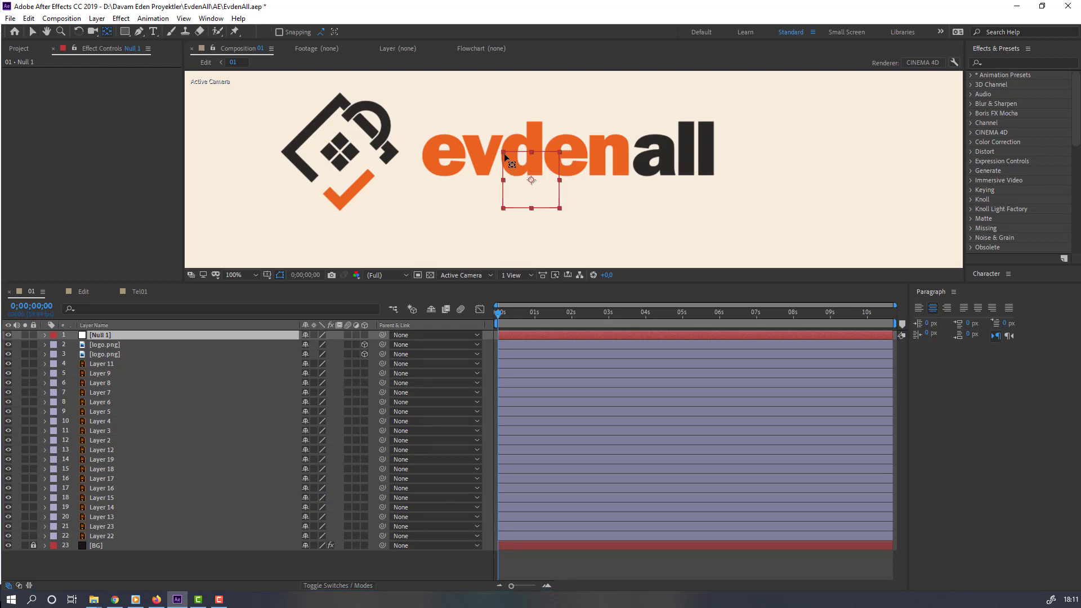
{"action": "key", "text": "v"}
{"action": "left_click", "coordinate": [541, 189]}
{"action": "left_click_drag", "start_coordinate": [540, 189], "coordinate": [544, 164]}
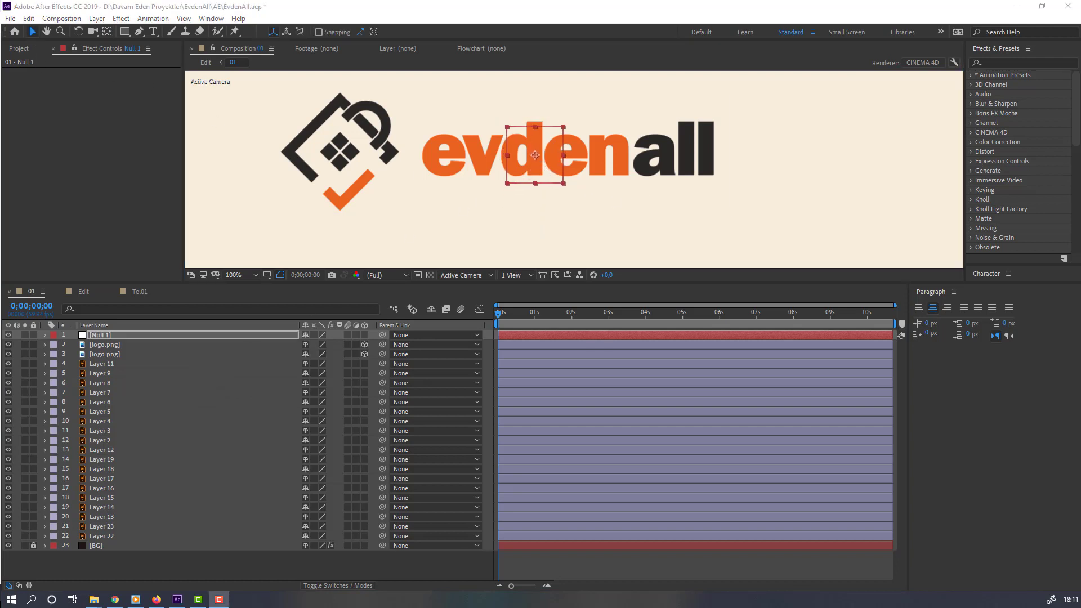
Step: Parent both logo.png layers to Null 1
{"action": "left_click", "coordinate": [102, 354]}
{"action": "left_click", "coordinate": [111, 346], "text": "shift"}
{"action": "left_click_drag", "start_coordinate": [383, 344], "coordinate": [100, 335]}
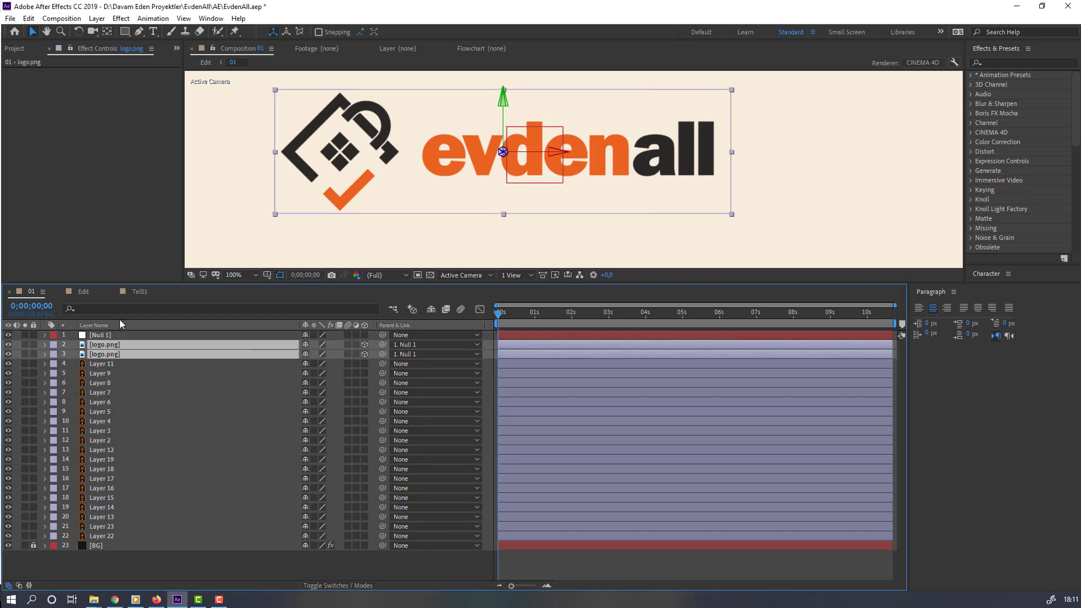
Step: Turn Null 1 into a 3D layer and set its Y Rotation to -83°
{"action": "left_click", "coordinate": [99, 335]}
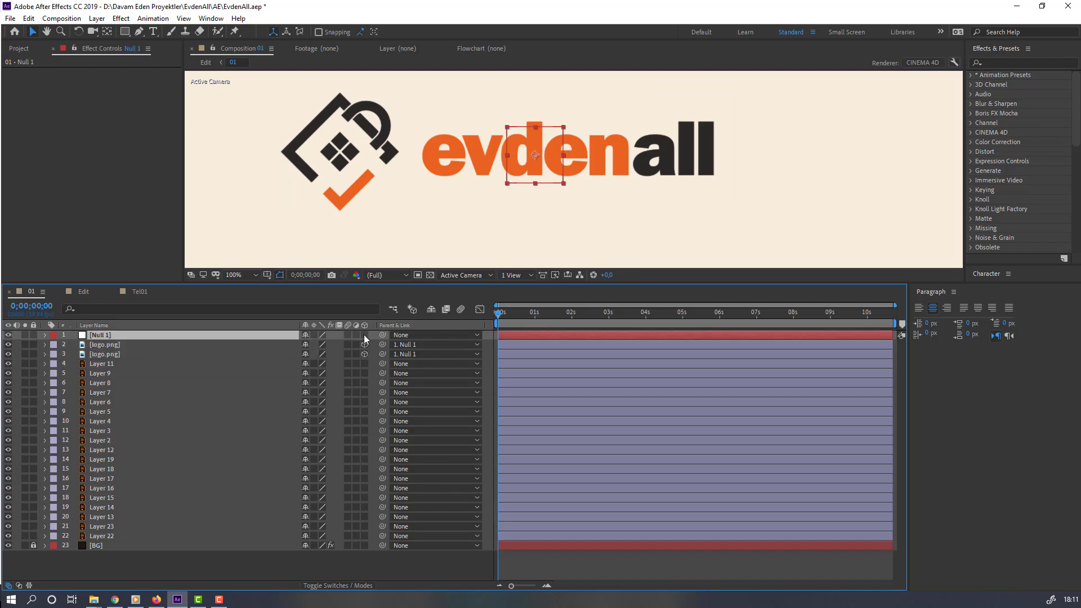
{"action": "left_click", "coordinate": [364, 335]}
{"action": "key", "text": "r"}
{"action": "left_click_drag", "start_coordinate": [321, 363], "coordinate": [273, 367]}
{"action": "scroll", "coordinate": [494, 168], "scroll_direction": "up", "scroll_amount": 1}
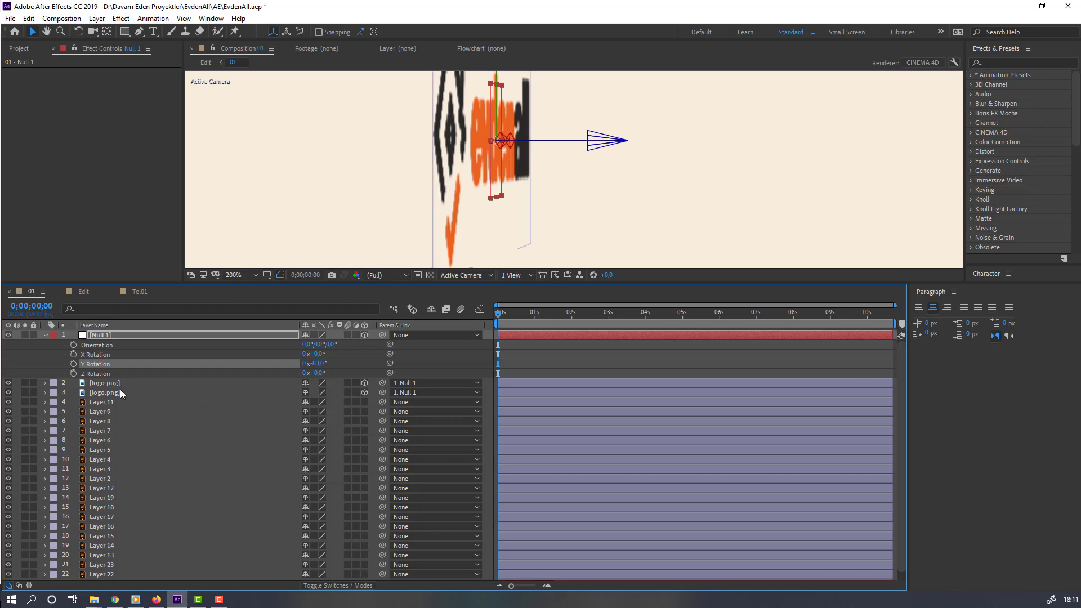
Step: Set the Z position of the upper logo.png layer to 5
{"action": "left_click", "coordinate": [104, 383]}
{"action": "key", "text": "p"}
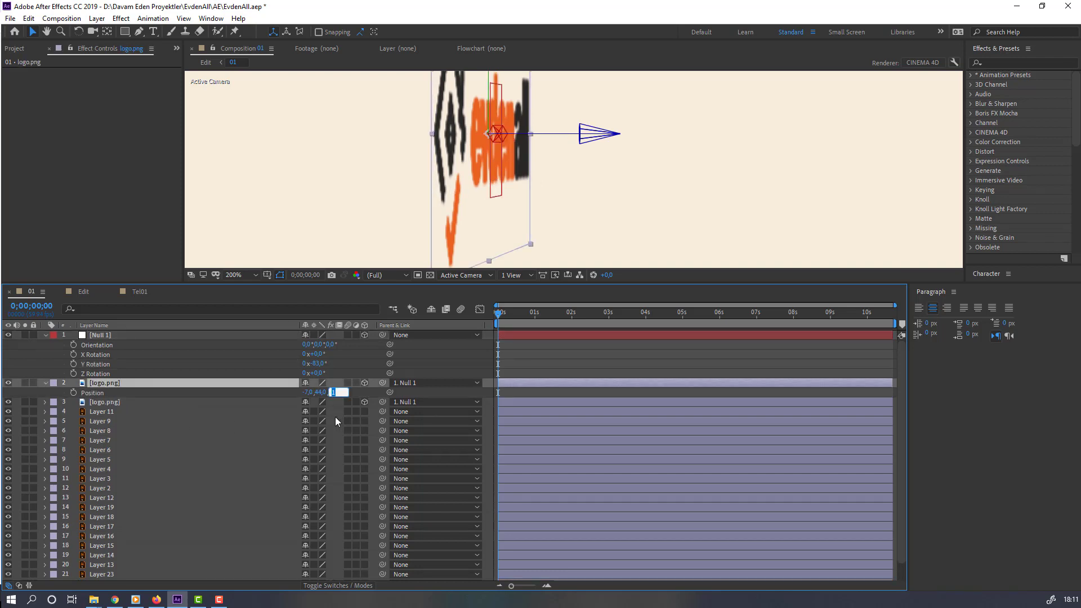
{"action": "type", "text": "5"}
{"action": "key", "text": "Return"}
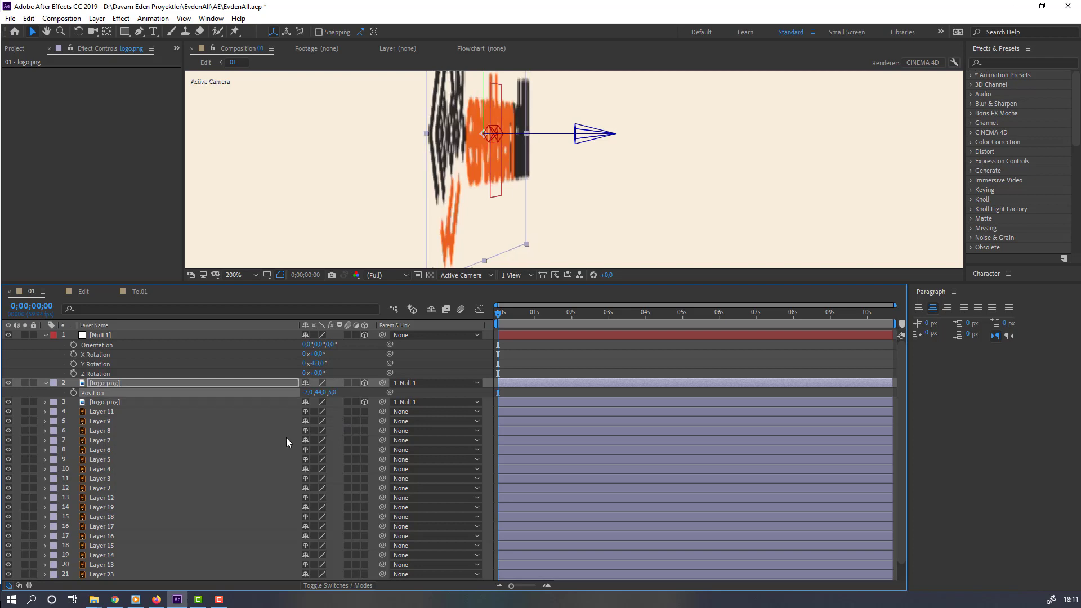
Step: Duplicate the upper logo.png layer twice in succession, setting the copies' Z positions to 3 and 2
{"action": "left_click", "coordinate": [102, 384]}
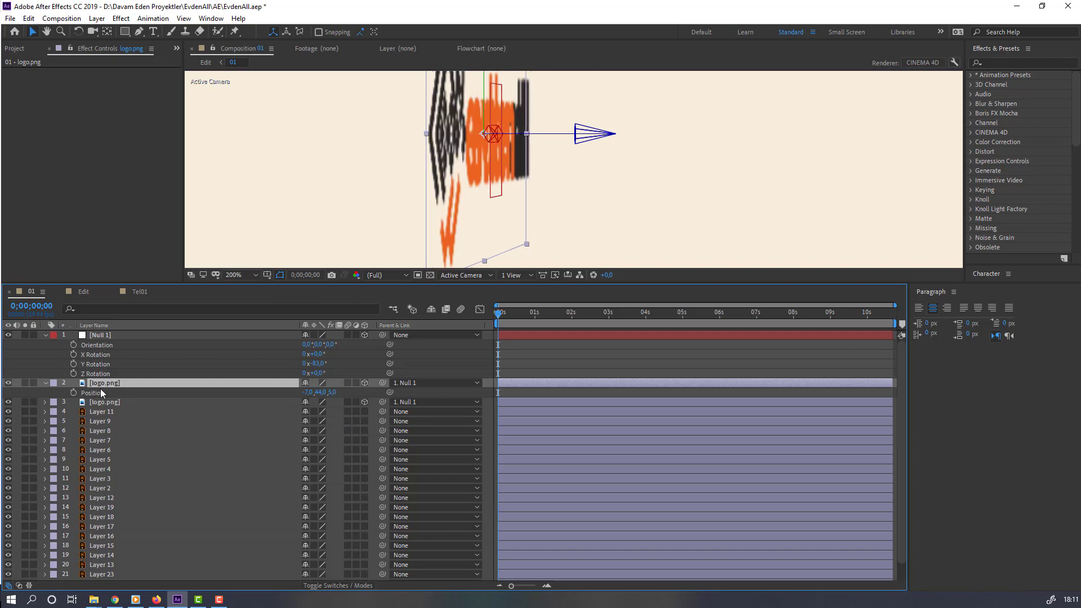
{"action": "key", "text": "ctrl+d"}
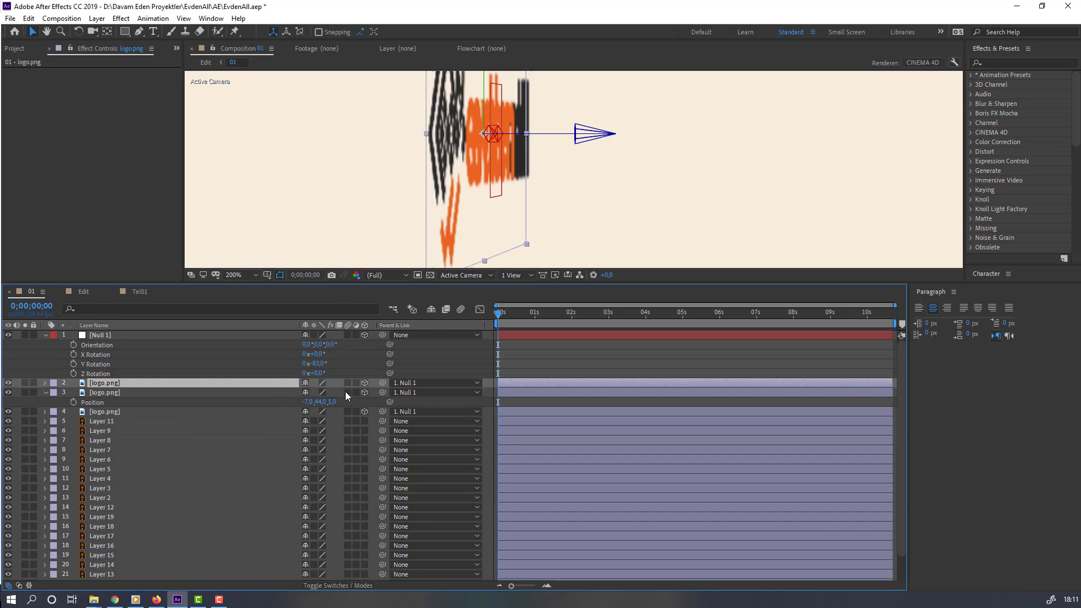
{"action": "key", "text": "p"}
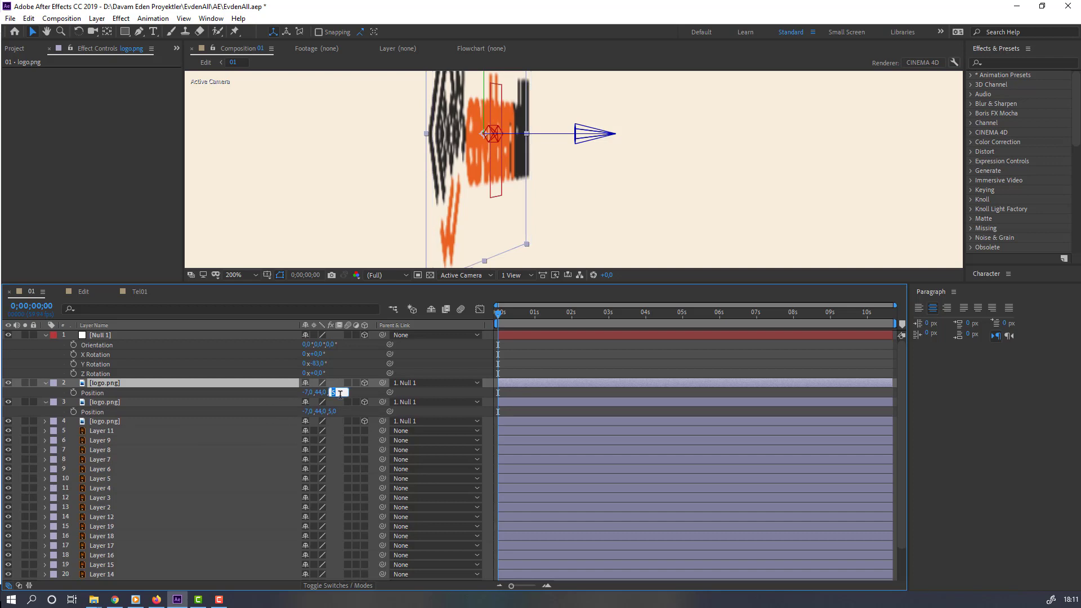
{"action": "key", "text": "Return"}
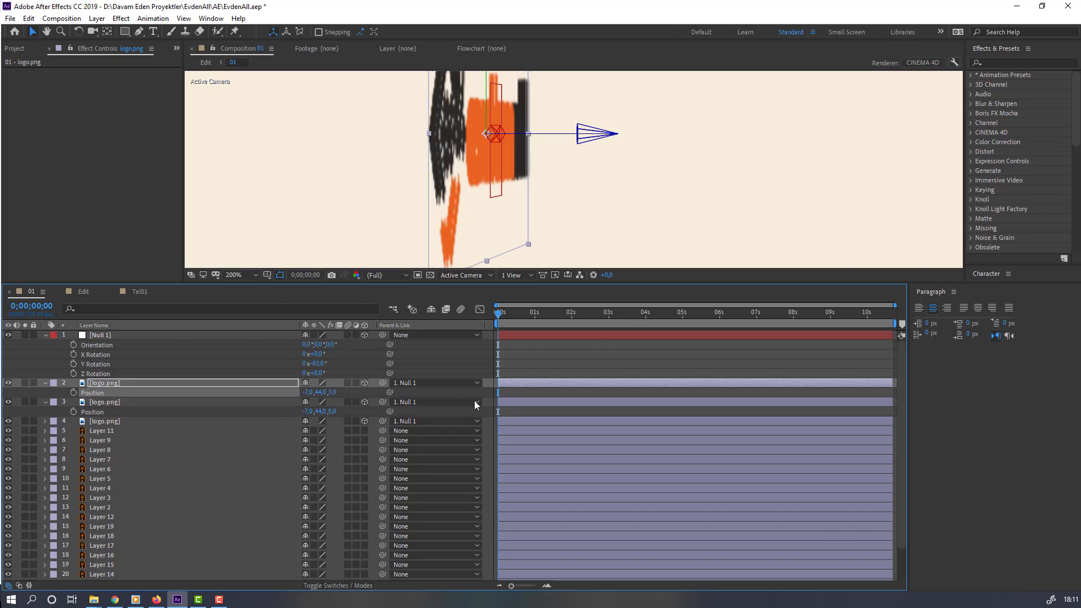
{"action": "left_click", "coordinate": [121, 385]}
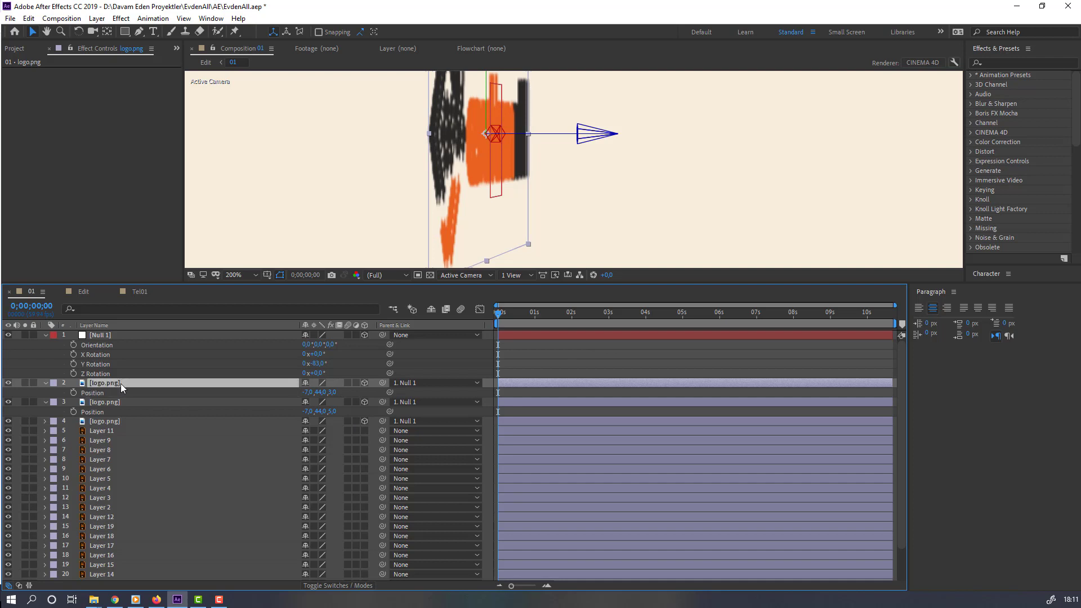
{"action": "key", "text": "ctrl+d"}
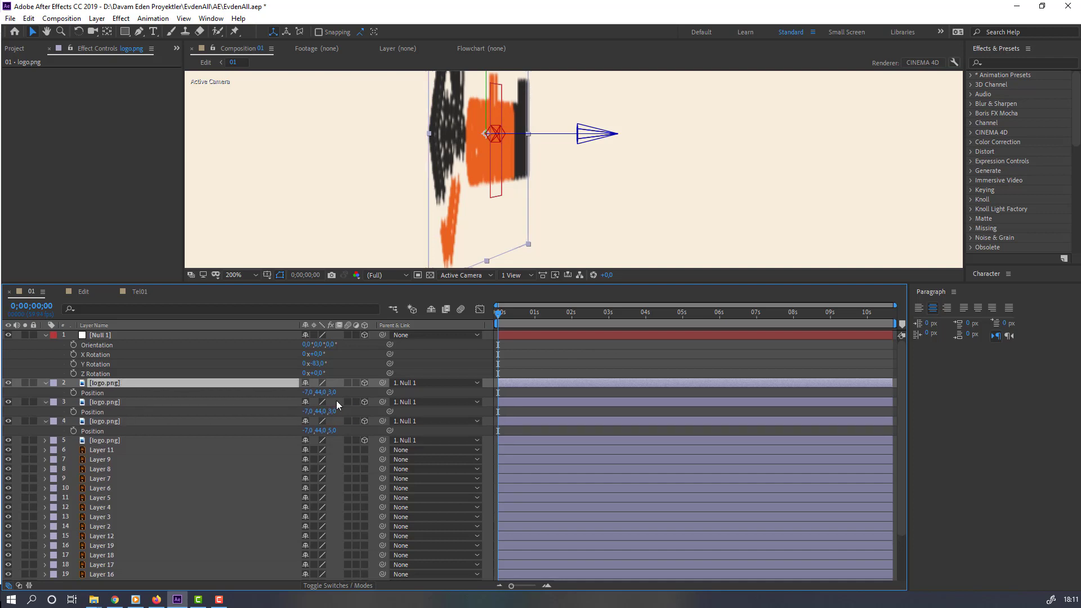
{"action": "type", "text": "2"}
{"action": "key", "text": "Return"}
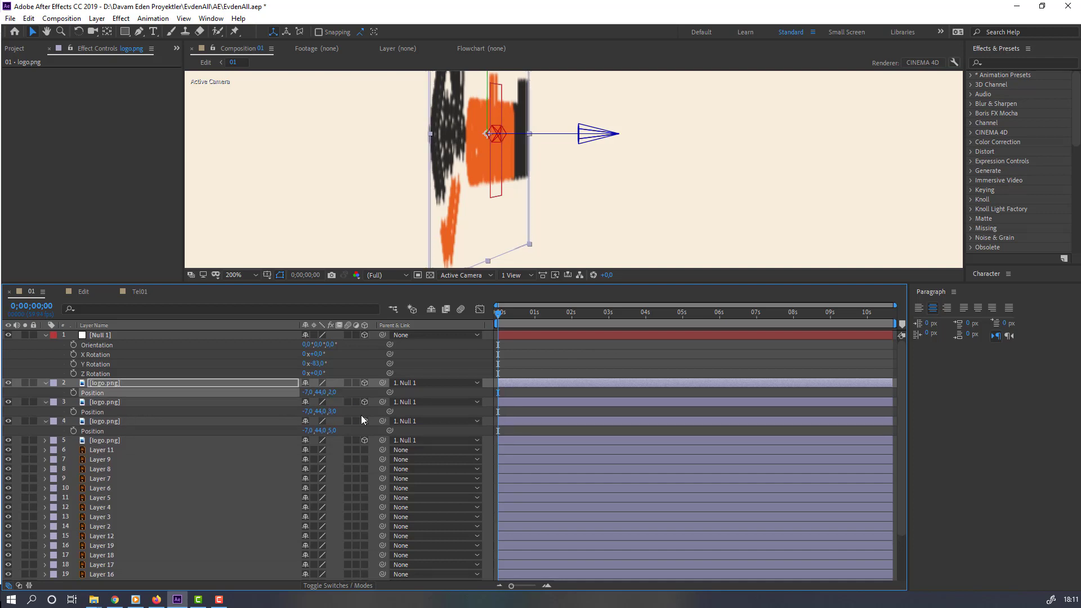
Step: Set Null 1's Y Rotation to -54° and the composition preview resolution to Quarter
{"action": "left_click", "coordinate": [99, 336]}
{"action": "left_click_drag", "start_coordinate": [319, 365], "coordinate": [374, 278]}
{"action": "left_click", "coordinate": [383, 276]}
{"action": "left_click", "coordinate": [383, 345]}
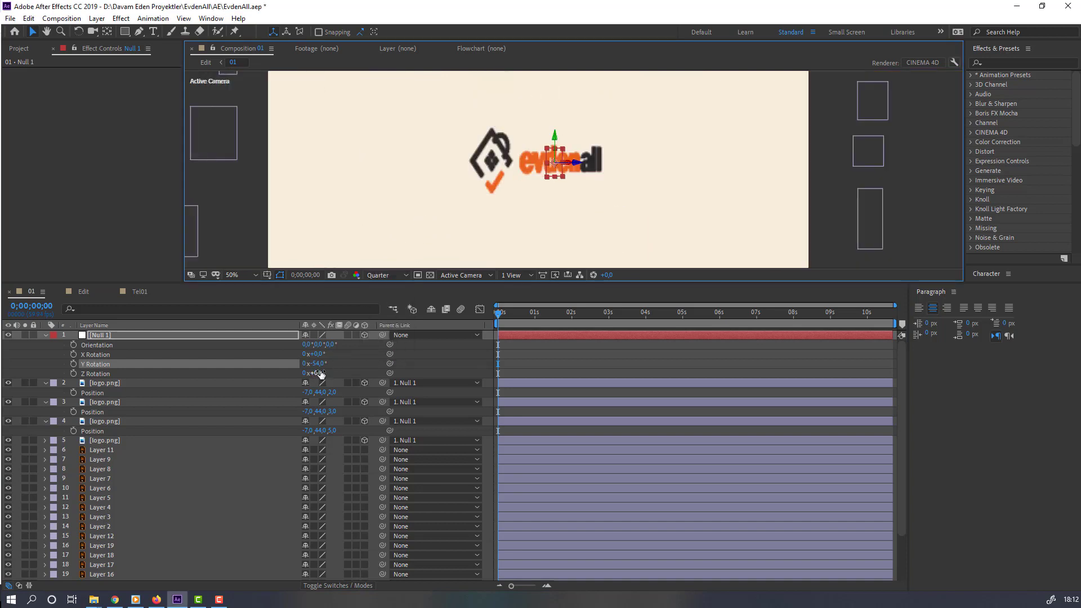
{"action": "mouse_move", "coordinate": [319, 364]}
{"action": "left_mouse_down"}
{"action": "mouse_move", "coordinate": [401, 364]}
{"action": "mouse_move", "coordinate": [303, 364]}
{"action": "left_mouse_up"}
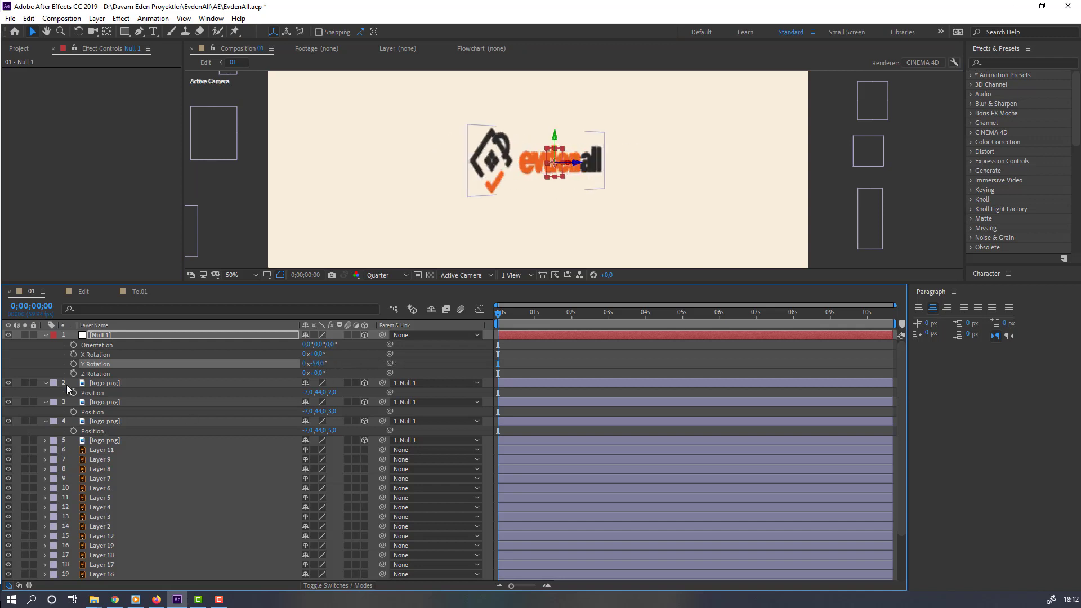
Step: Duplicate the logo.png layer with Z position 5 and set the copy's Z position to 6
{"action": "left_click", "coordinate": [107, 423]}
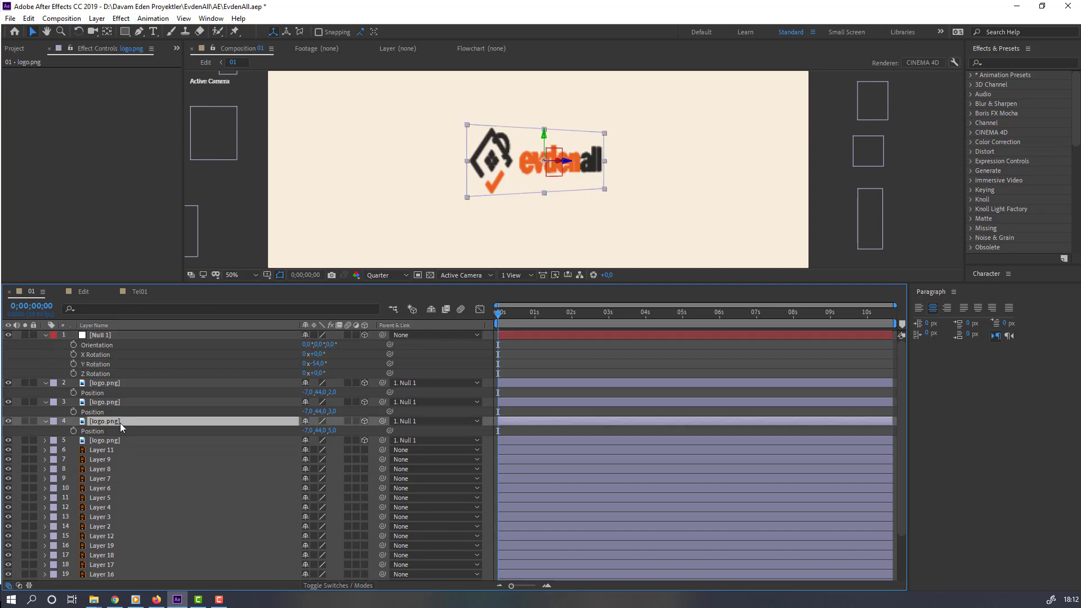
{"action": "left_click", "coordinate": [46, 402]}
{"action": "left_click", "coordinate": [45, 383]}
{"action": "key", "text": "ctrl+d"}
{"action": "key", "text": "p"}
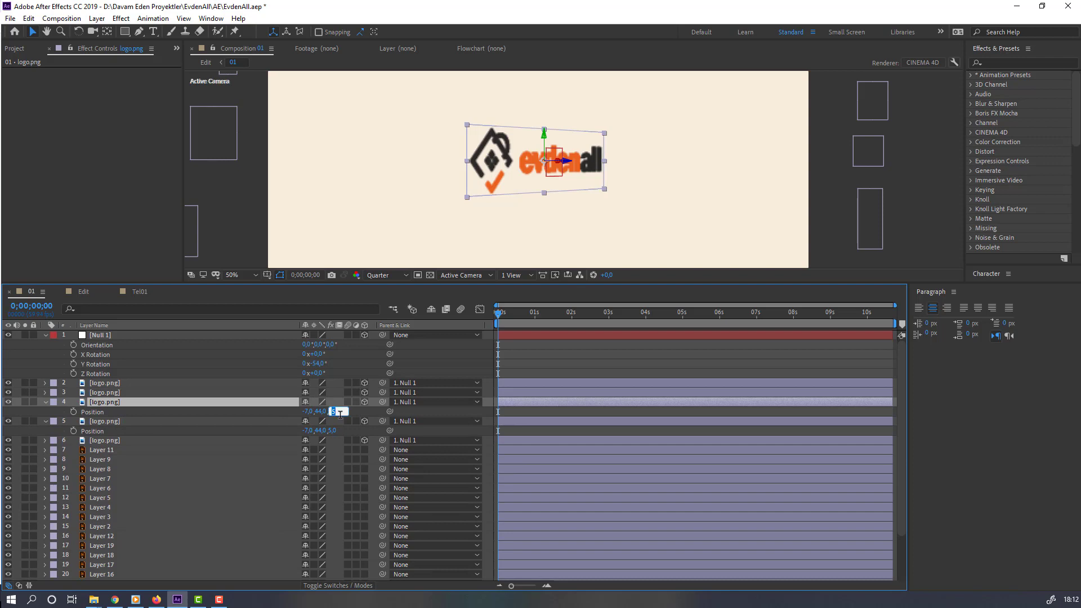
{"action": "key", "text": "Return"}
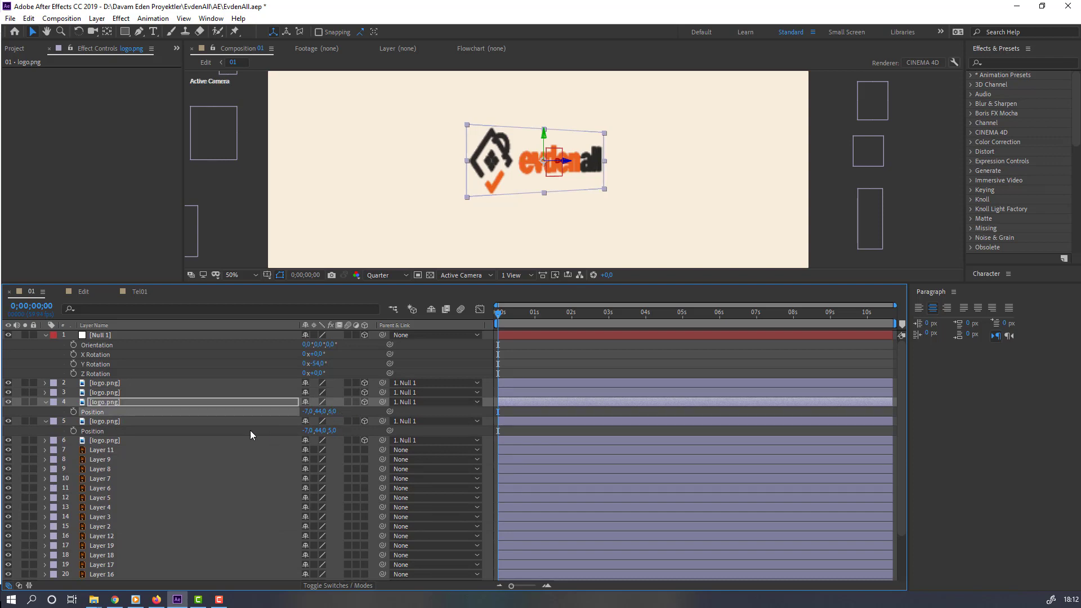
Step: Duplicate the logo.png layer with Z position 6, set the copy's Z position to 7, and collapse the logo layers' properties
{"action": "left_click", "coordinate": [123, 404]}
{"action": "key", "text": "ctrl+d"}
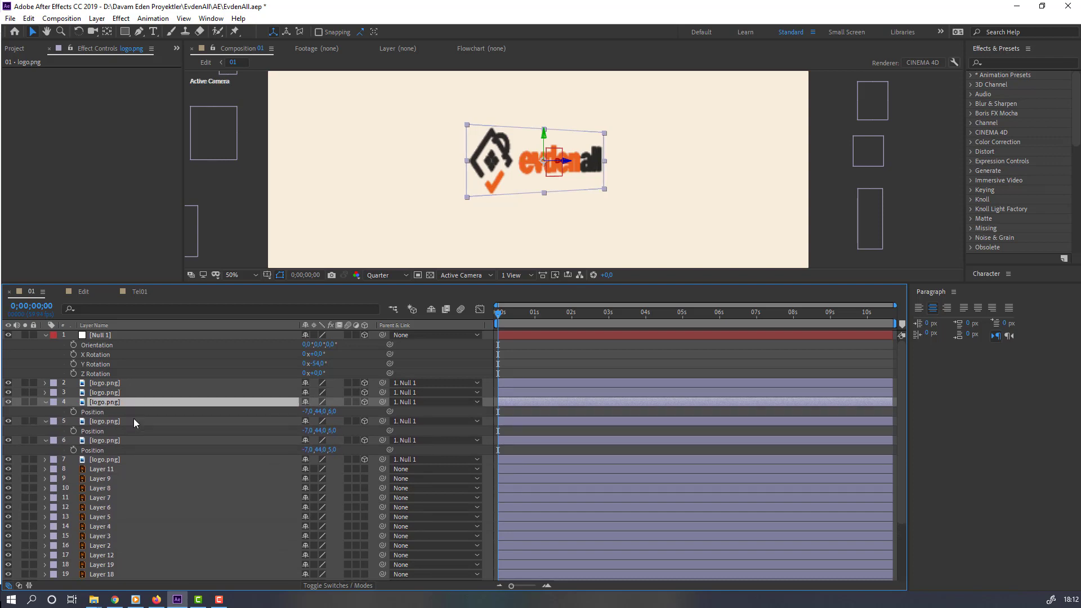
{"action": "type", "text": "7"}
{"action": "key", "text": "Return"}
{"action": "left_click", "coordinate": [46, 406]}
{"action": "left_click", "coordinate": [47, 414]}
{"action": "left_click", "coordinate": [47, 421]}
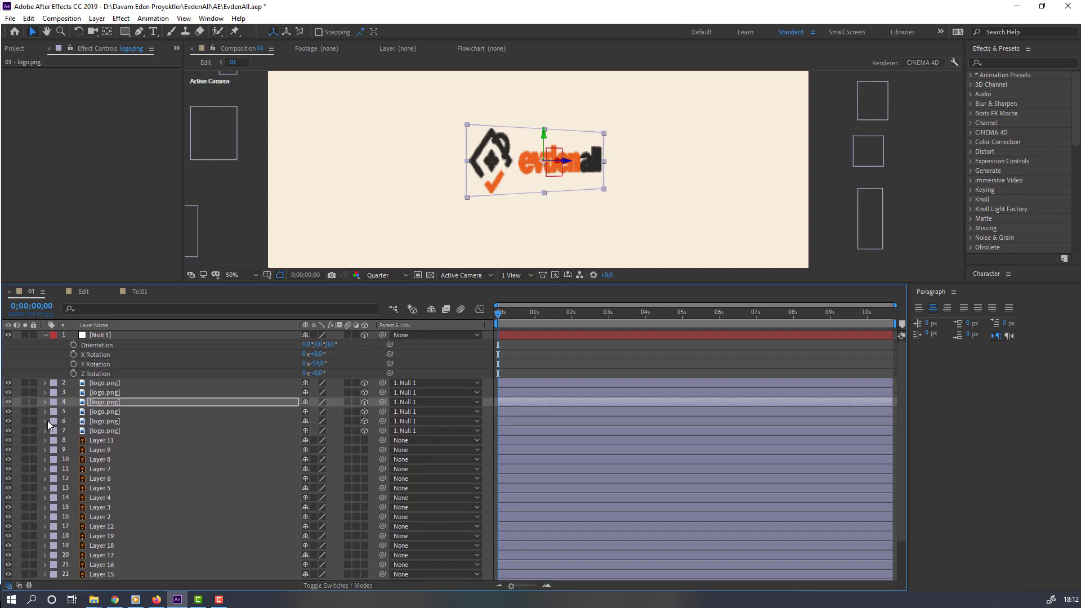
Step: Duplicate the logo.png layer with Z position 7 and set the copy's Z position to 8
{"action": "left_click", "coordinate": [121, 404]}
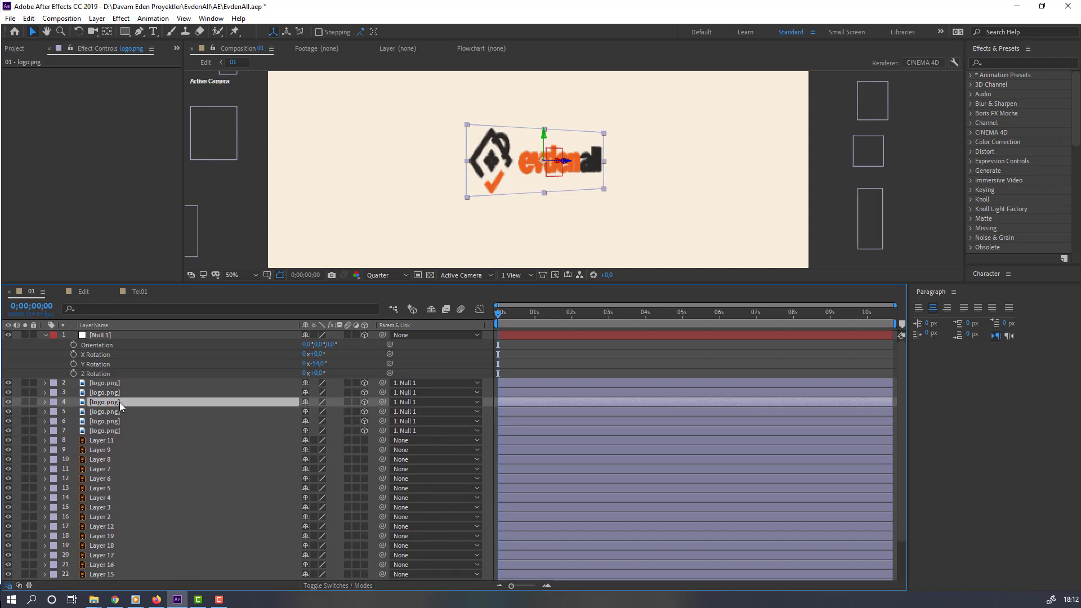
{"action": "key", "text": "ctrl+d"}
{"action": "key", "text": "p"}
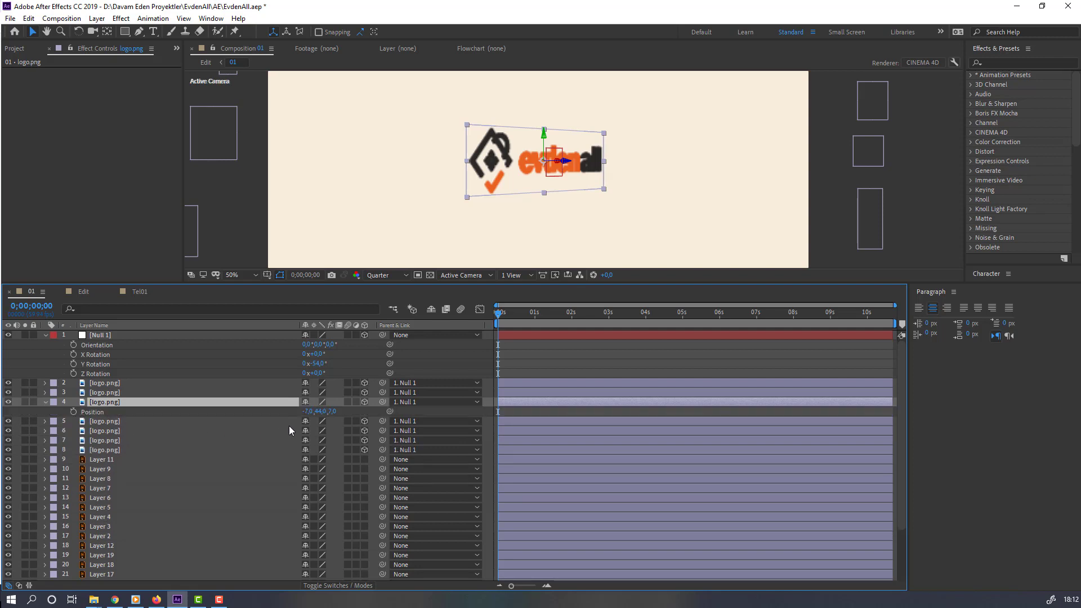
{"action": "key", "text": "Return"}
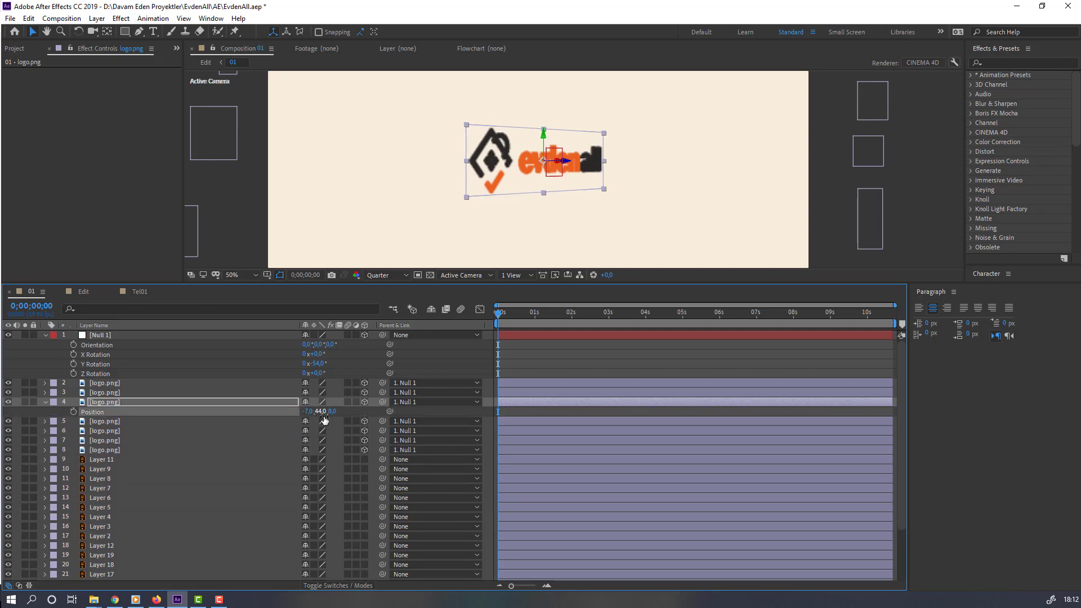
Step: Duplicate the logo.png layer with Z position 8 and set the copy's Z position to 9
{"action": "left_click", "coordinate": [103, 404]}
{"action": "key", "text": "ctrl+d"}
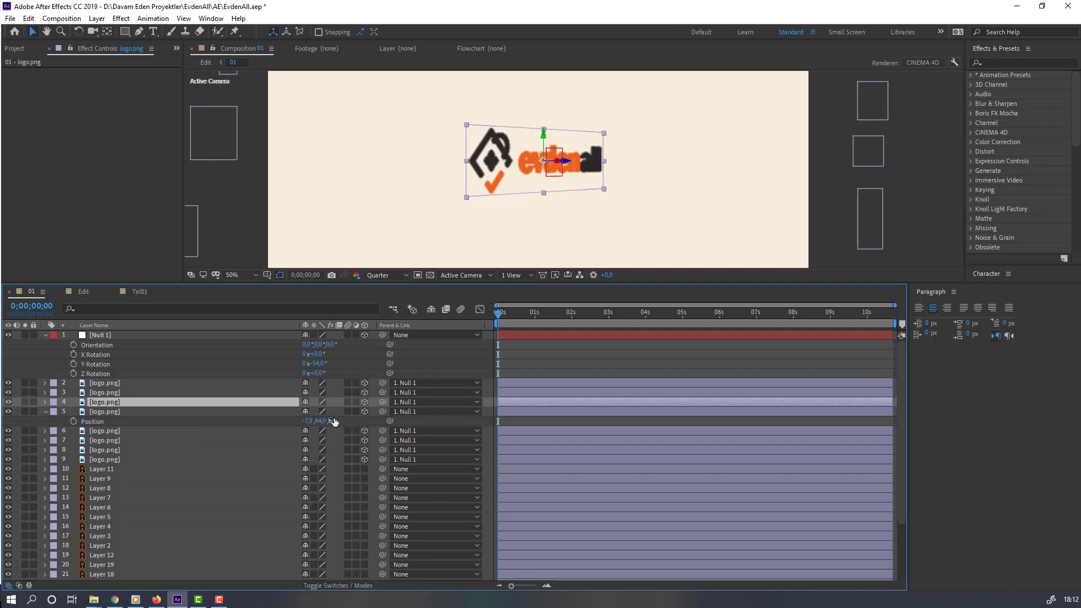
{"action": "key", "text": "p"}
{"action": "left_click", "coordinate": [331, 411]}
{"action": "type", "text": "9"}
{"action": "key", "text": "Return"}
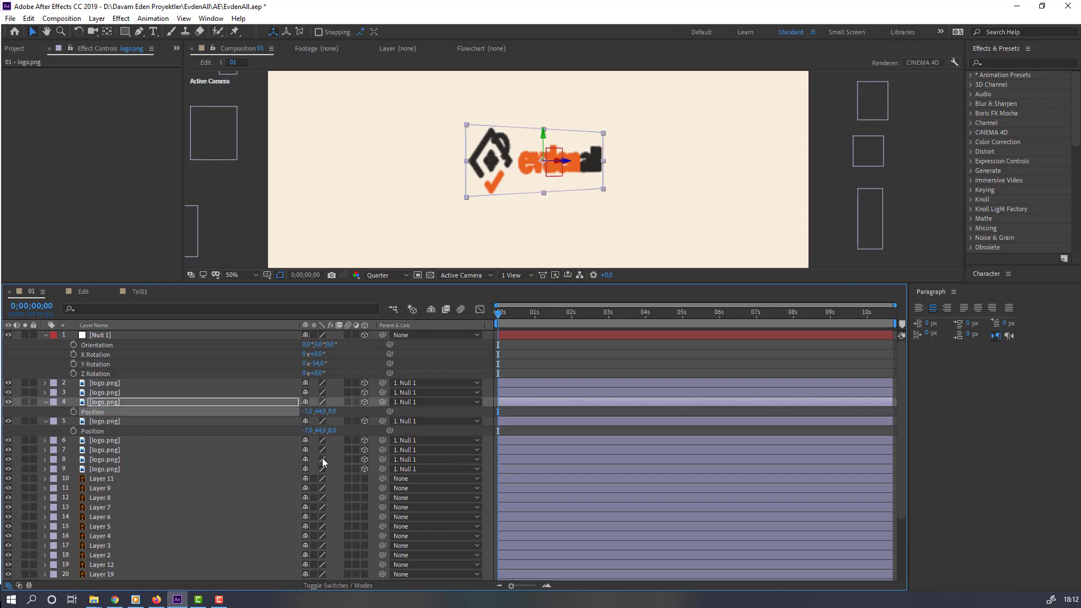
Step: Duplicate the logo.png layer with Z position 9, set the copy's Z position to 10, and collapse the two topmost expanded logo layers
{"action": "left_click", "coordinate": [114, 404]}
{"action": "key", "text": "ctrl+d"}
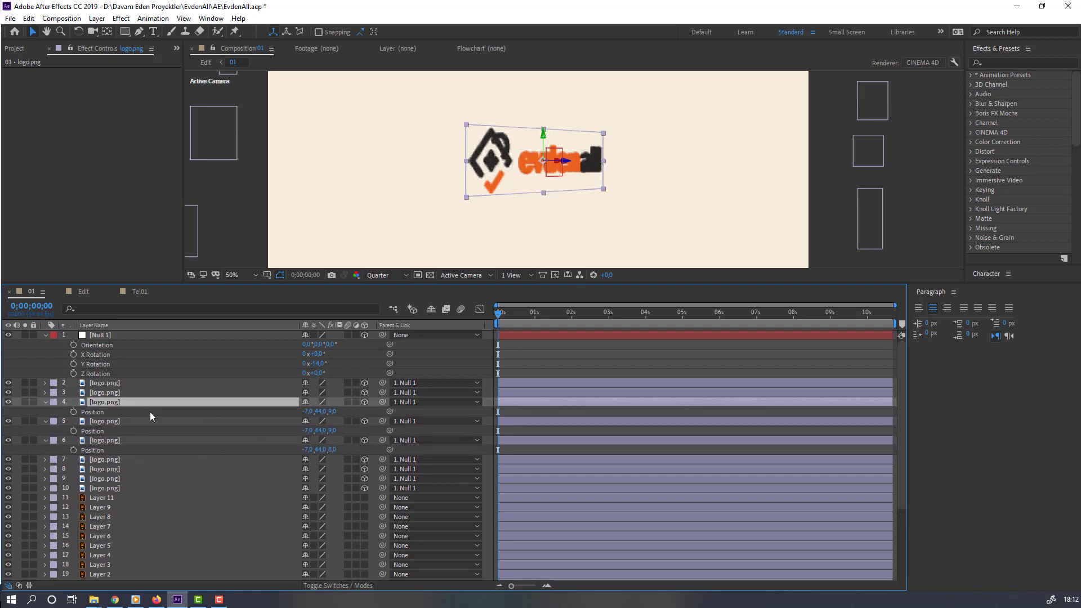
{"action": "type", "text": "10"}
{"action": "key", "text": "Return"}
{"action": "left_click", "coordinate": [50, 404]}
{"action": "left_click", "coordinate": [48, 404]}
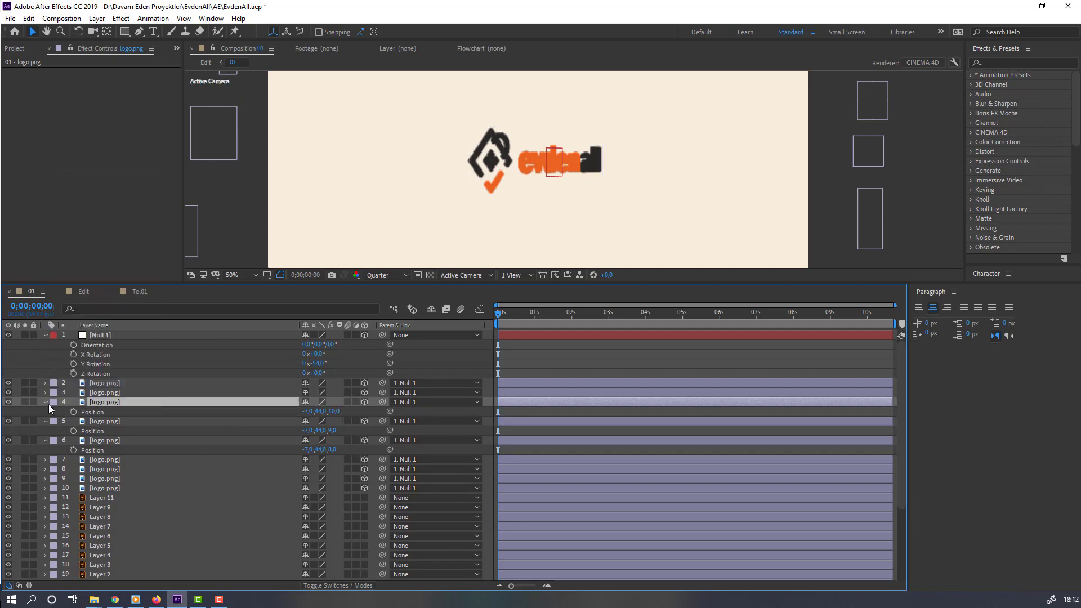
{"action": "left_click", "coordinate": [46, 421]}
{"action": "left_click", "coordinate": [47, 402]}
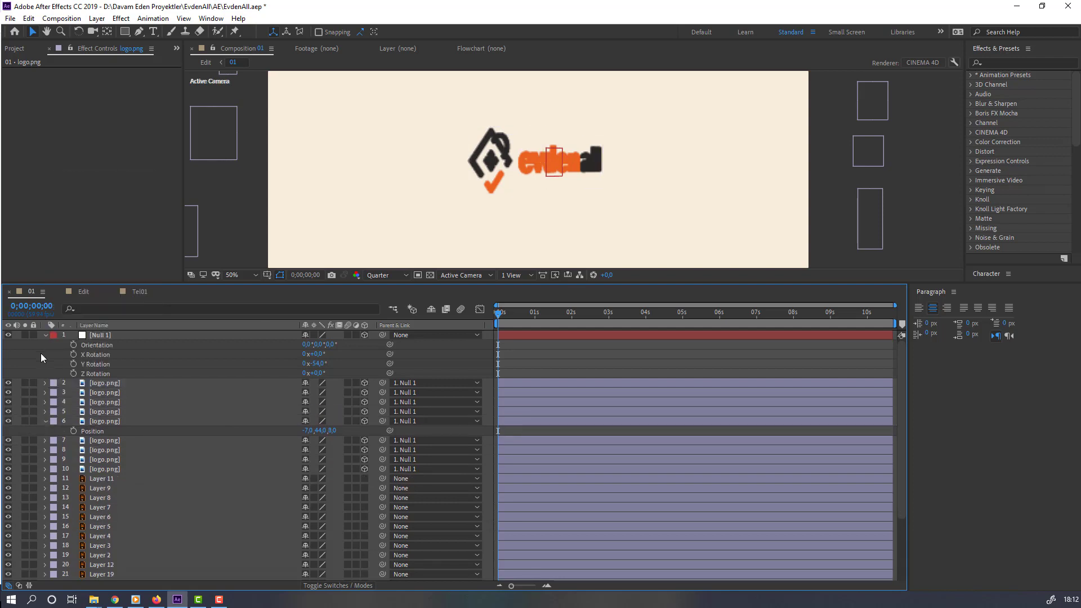
Step: Set Null 1's Y Rotation to -65° and the composition preview resolution to Full
{"action": "left_click", "coordinate": [113, 336]}
{"action": "scroll", "coordinate": [529, 215], "scroll_direction": "up", "scroll_amount": 2}
{"action": "left_click_drag", "start_coordinate": [321, 369], "coordinate": [277, 364]}
{"action": "left_click", "coordinate": [385, 275]}
{"action": "left_click", "coordinate": [382, 301]}
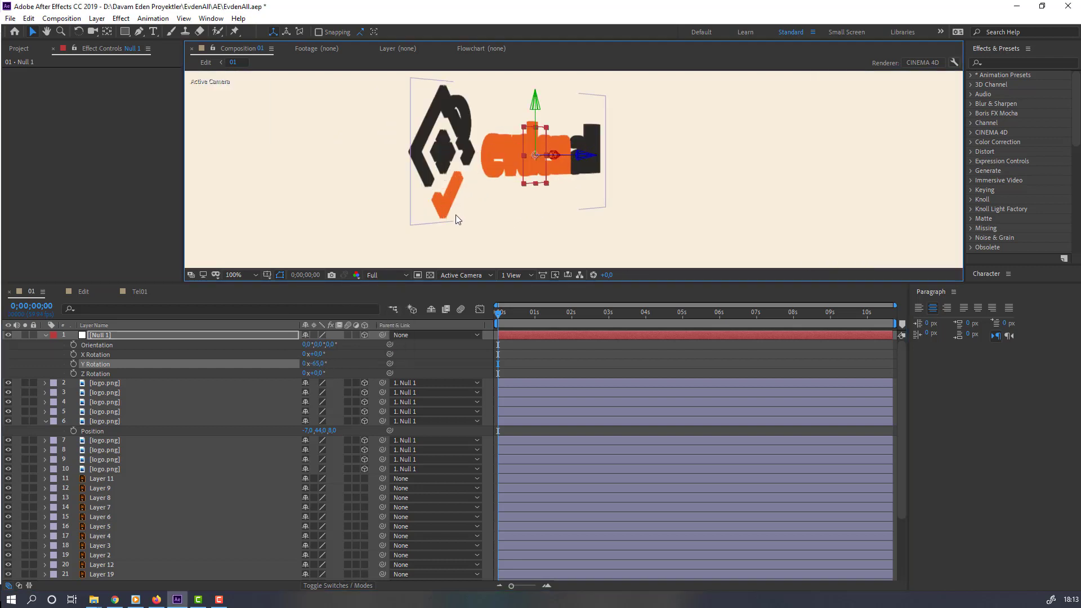
Step: Set the composition preview resolution to Quarter and reset Null 1's Y Rotation to 0°
{"action": "left_click", "coordinate": [391, 276]}
{"action": "left_click", "coordinate": [393, 340]}
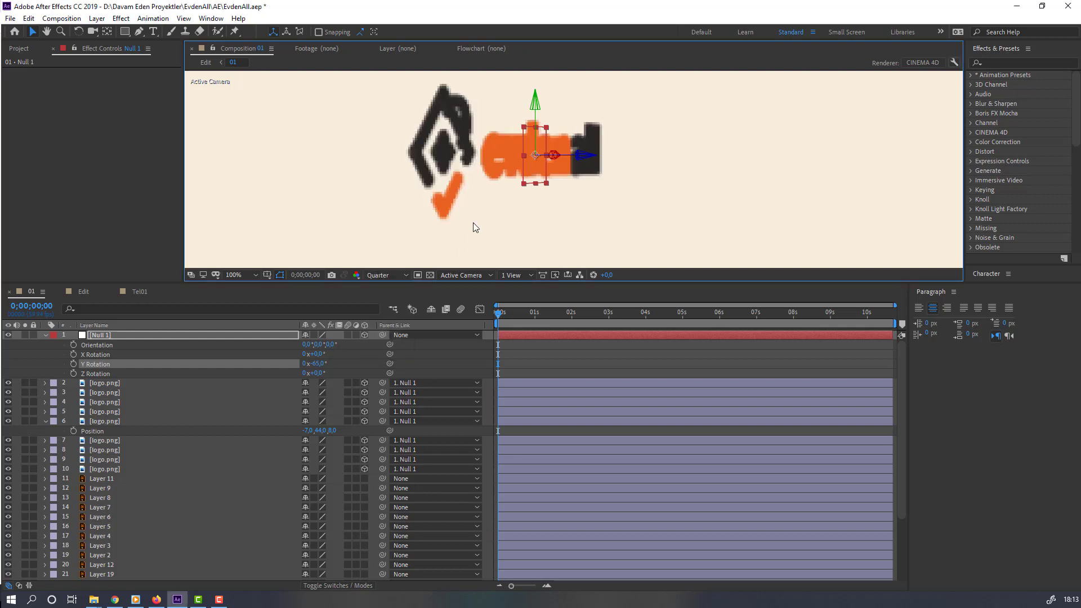
{"action": "key", "text": "comma"}
{"action": "key", "text": "comma"}
{"action": "key", "text": "comma"}
{"action": "key", "text": "comma"}
{"action": "left_click", "coordinate": [319, 364]}
{"action": "type", "text": "0"}
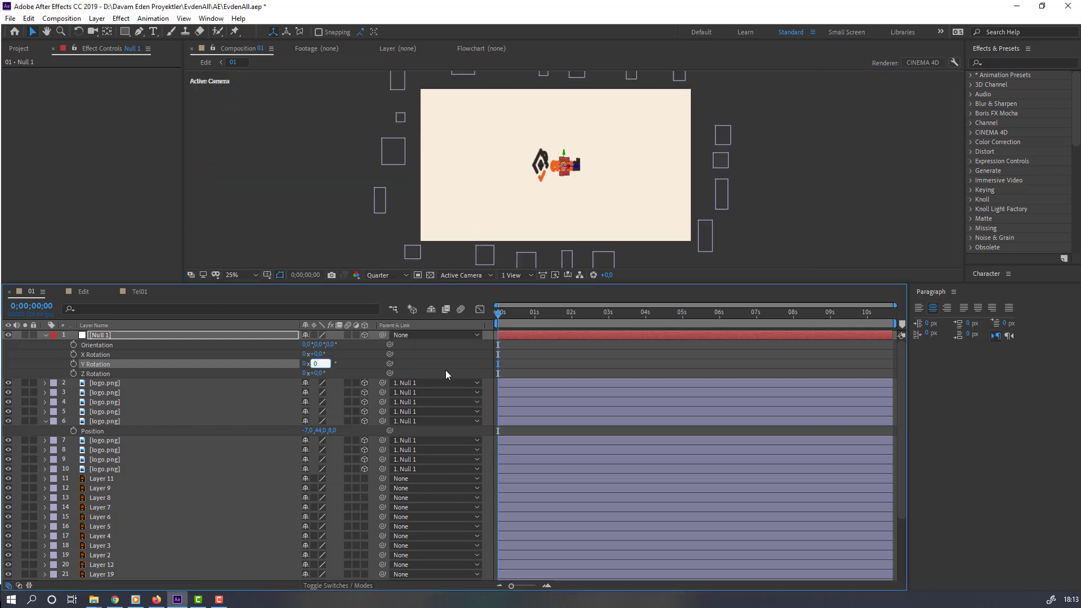
{"action": "key", "text": "Return"}
Step: Keyframe Null 1's current Position at 0;00;02;07 and add a Position keyframe at 0;00;01;01 with Z at -2679
{"action": "left_click_drag", "start_coordinate": [543, 320], "coordinate": [576, 317]}
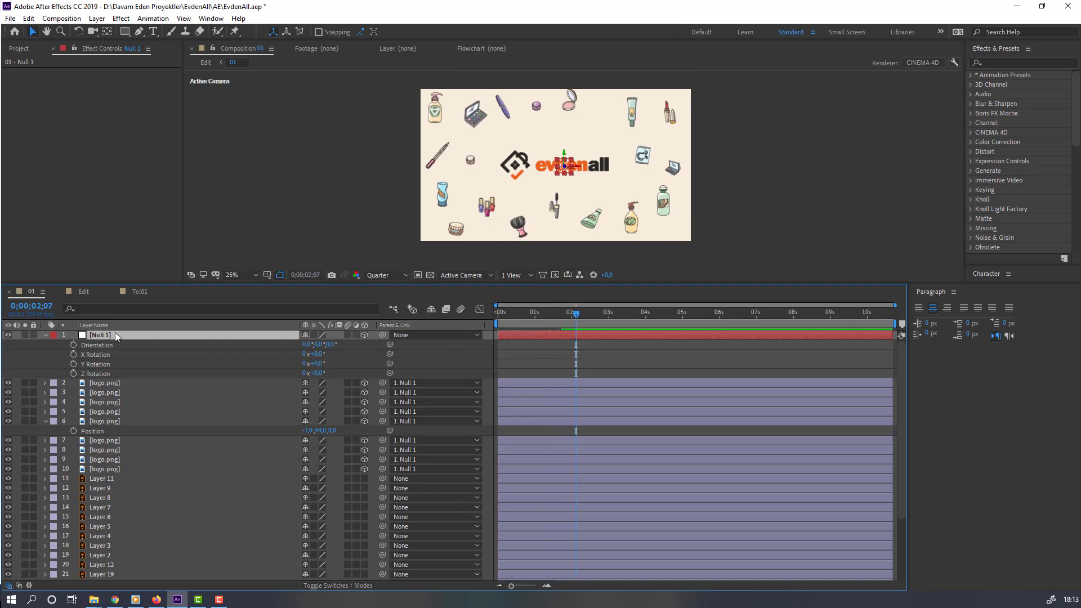
{"action": "key", "text": "p"}
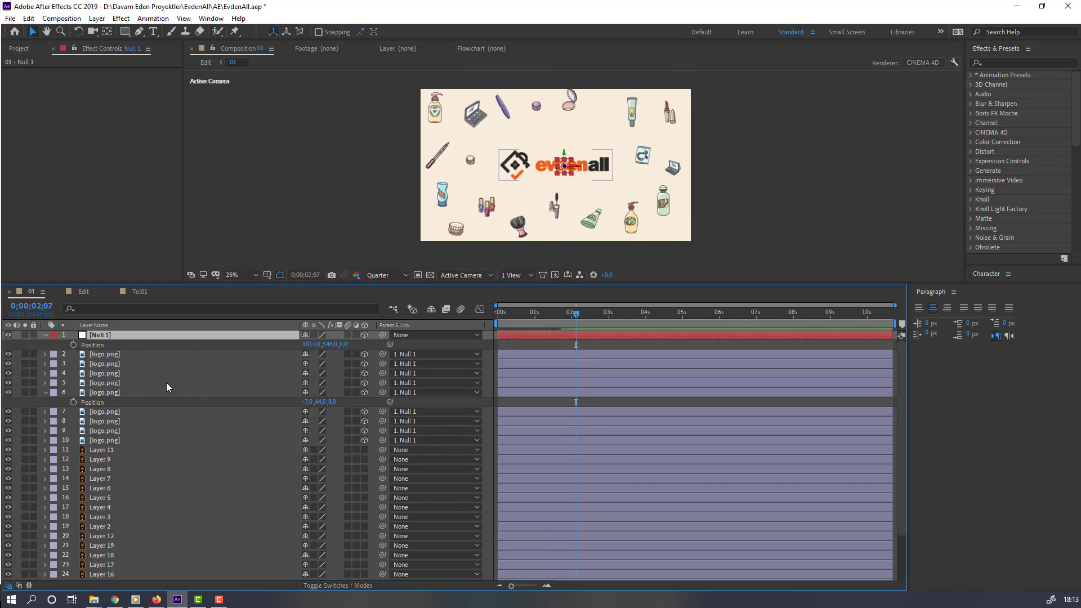
{"action": "left_click", "coordinate": [73, 345]}
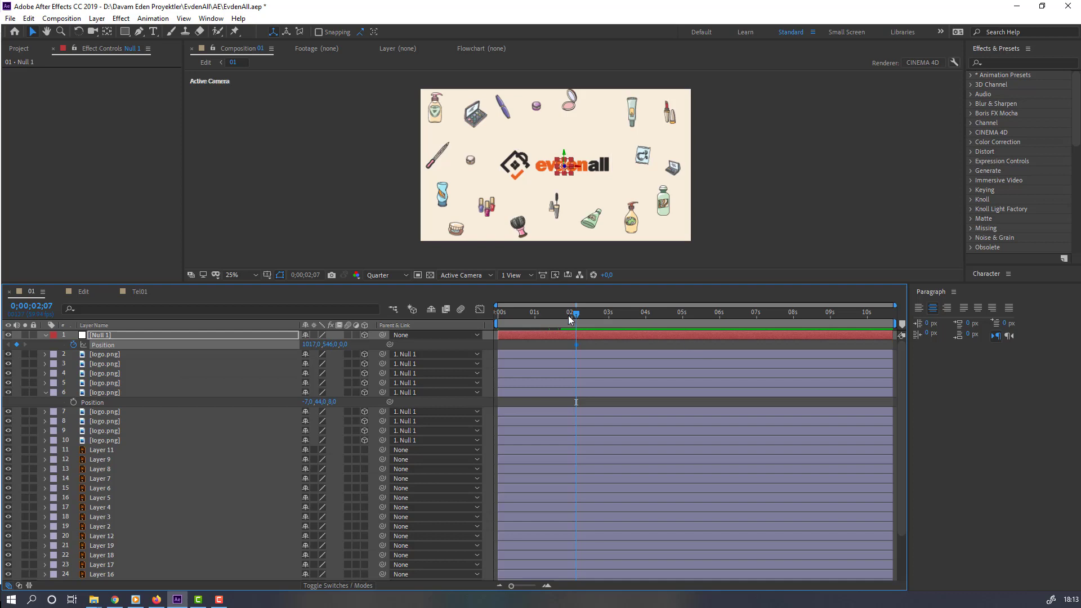
{"action": "left_click_drag", "start_coordinate": [564, 315], "coordinate": [537, 319]}
{"action": "left_click_drag", "start_coordinate": [350, 345], "coordinate": [199, 344]}
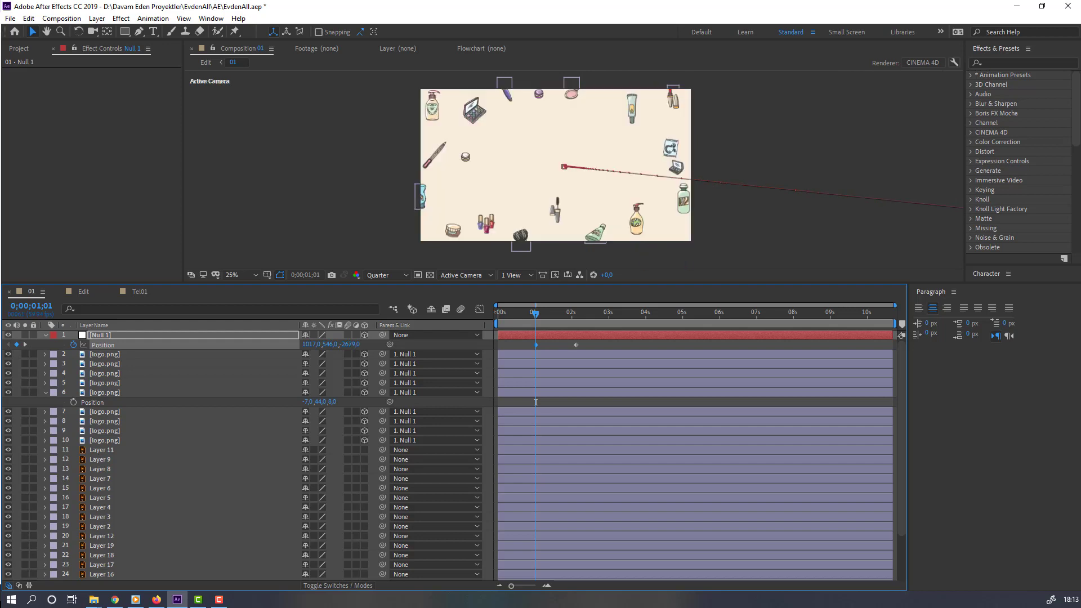
Step: Apply Easy Ease to both of Null 1's Position keyframes
{"action": "mouse_move", "coordinate": [523, 313]}
{"action": "left_mouse_down"}
{"action": "mouse_move", "coordinate": [561, 322]}
{"action": "mouse_move", "coordinate": [534, 320]}
{"action": "left_mouse_up"}
{"action": "left_click_drag", "start_coordinate": [589, 348], "coordinate": [531, 351]}
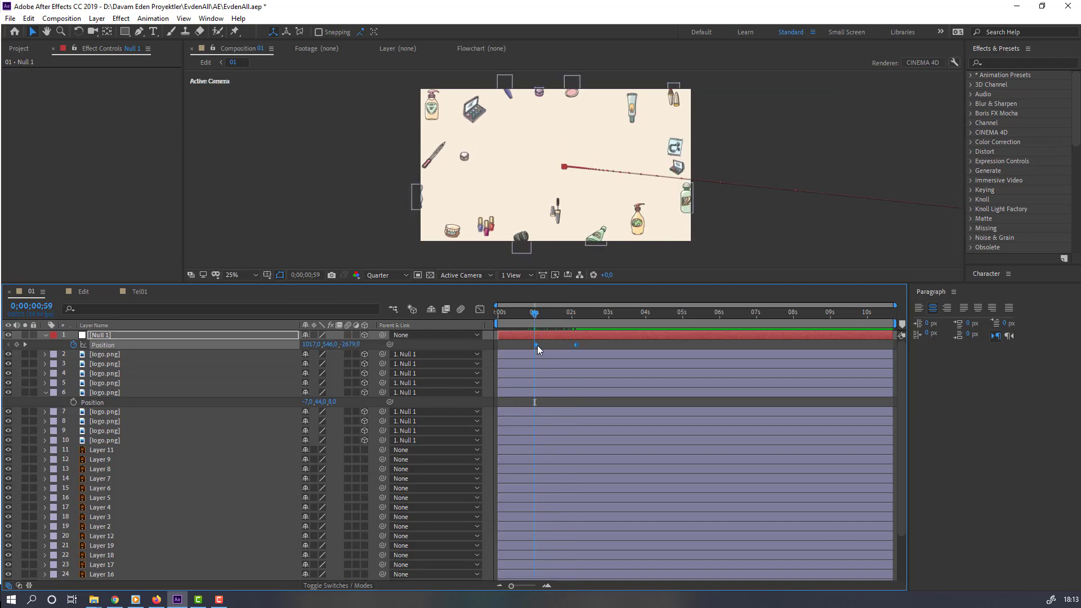
{"action": "right_click", "coordinate": [537, 346]}
{"action": "mouse_move", "coordinate": [642, 486]}
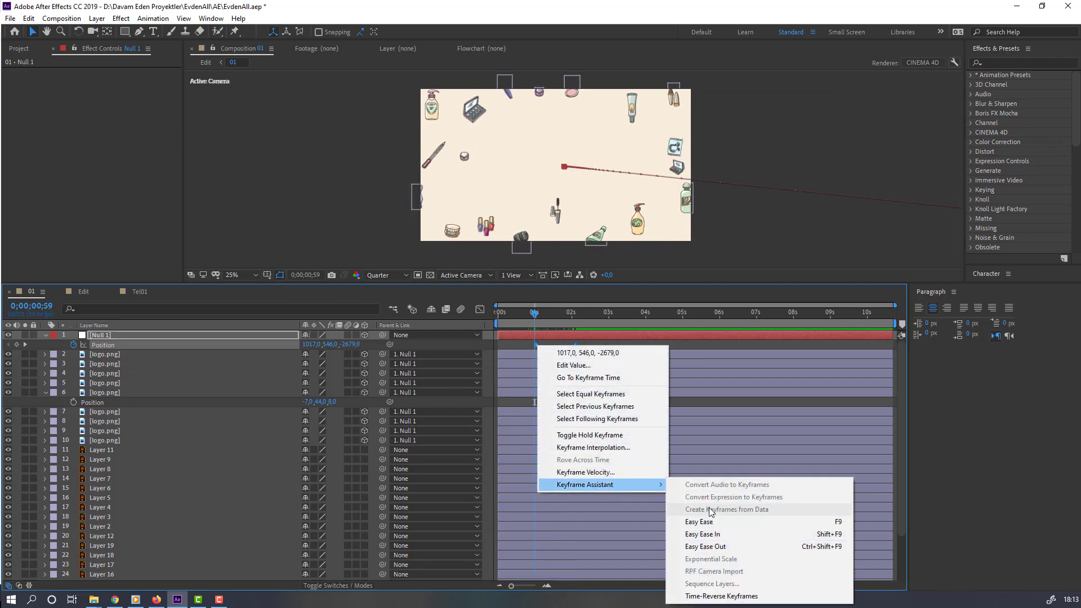
{"action": "left_click", "coordinate": [700, 521]}
{"action": "left_click", "coordinate": [596, 340]}
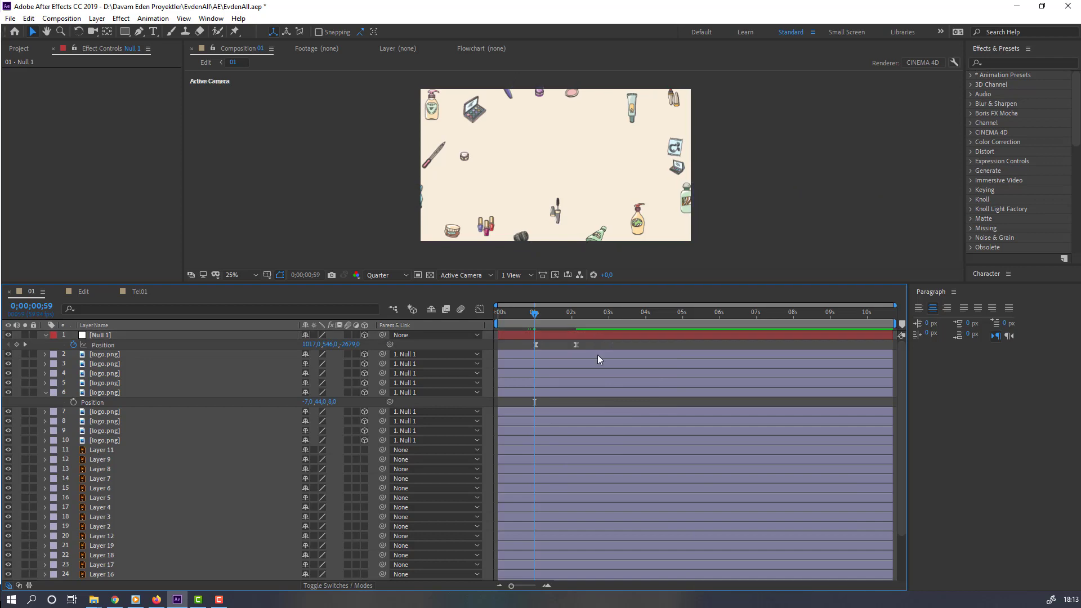
Step: Preview the logo's fly-in, inspect a frame at Full resolution, and return the preview resolution to Quarter
{"action": "key", "text": "space"}
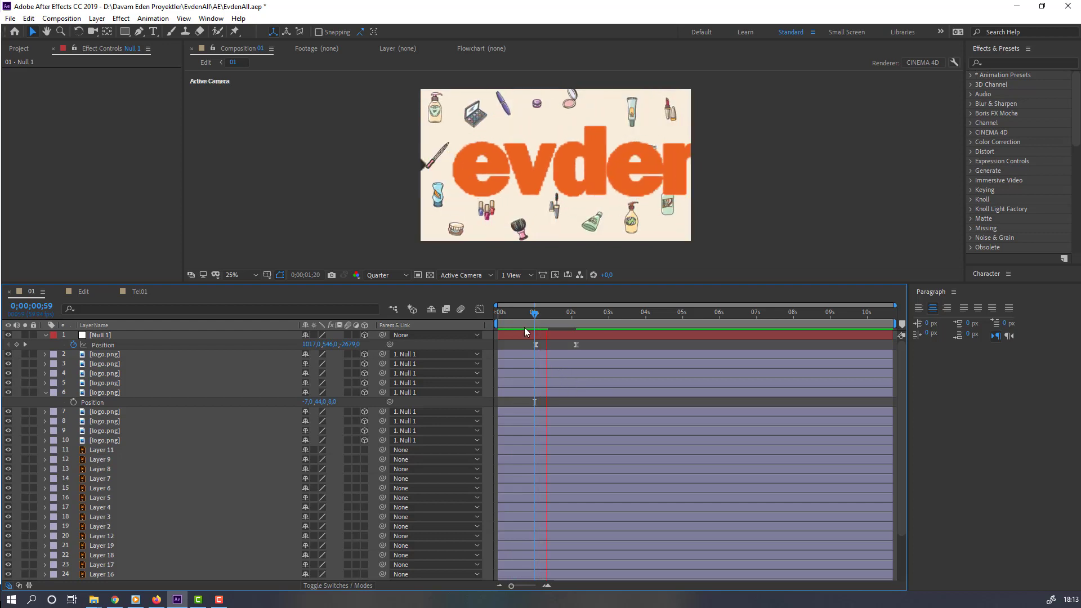
{"action": "left_click_drag", "start_coordinate": [535, 314], "coordinate": [544, 315]}
{"action": "left_click", "coordinate": [376, 275]}
{"action": "left_click", "coordinate": [377, 275]}
{"action": "left_click", "coordinate": [378, 276]}
{"action": "left_click", "coordinate": [391, 301]}
{"action": "scroll", "coordinate": [552, 218], "scroll_direction": "up", "scroll_amount": 1}
{"action": "scroll", "coordinate": [553, 217], "scroll_direction": "down", "scroll_amount": 1}
{"action": "left_click", "coordinate": [397, 276]}
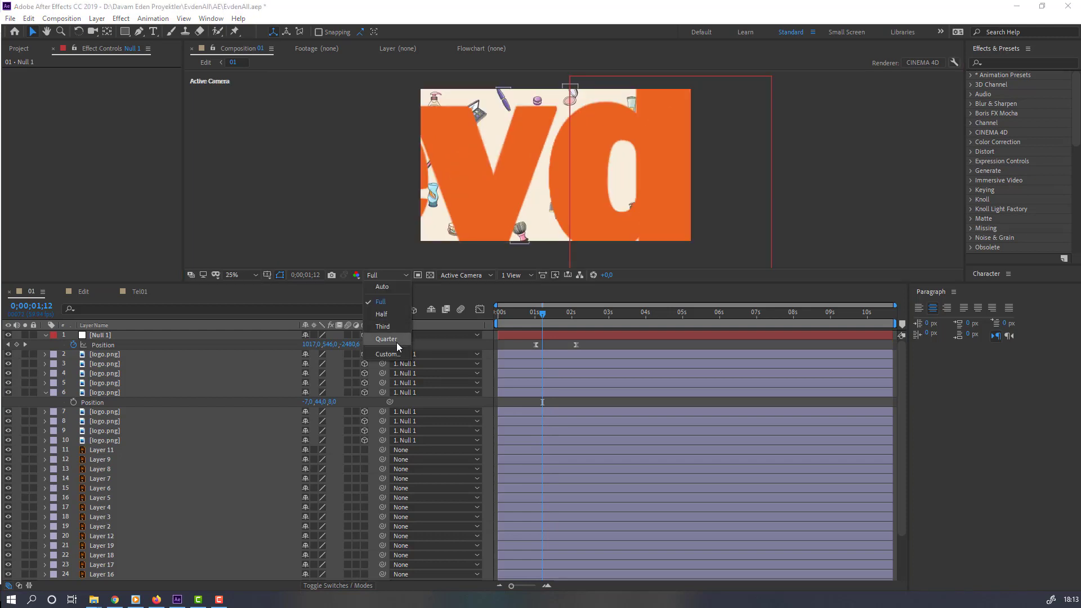
{"action": "left_click", "coordinate": [396, 333]}
{"action": "left_click", "coordinate": [539, 314]}
Step: Show Null 1's rotation properties alongside Position and keyframe its X and Y Rotation at 0;00;02;07
{"action": "left_click", "coordinate": [106, 336]}
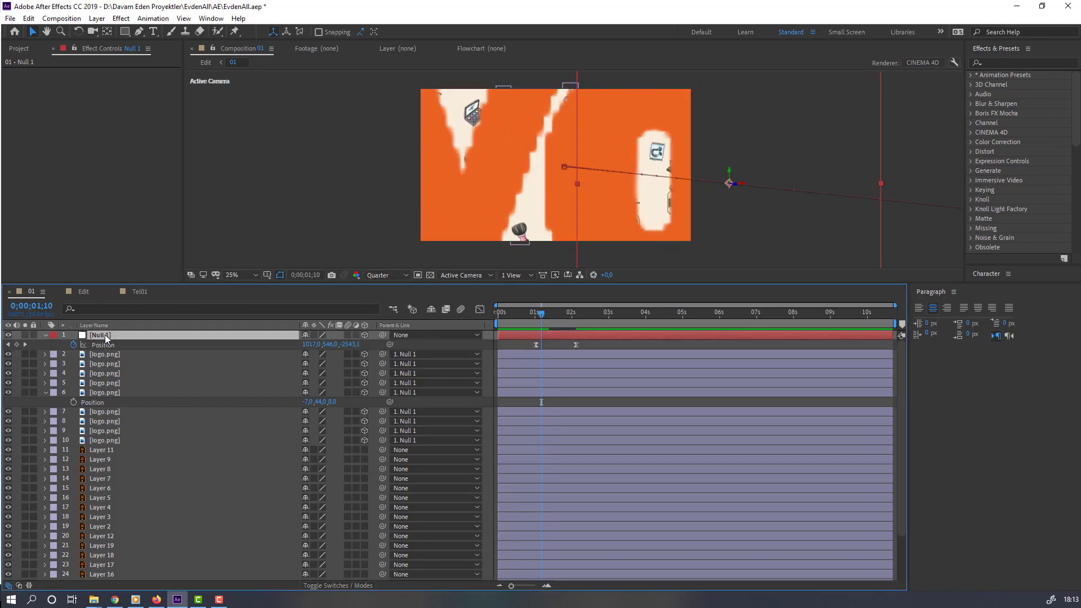
{"action": "key", "text": "shift+r"}
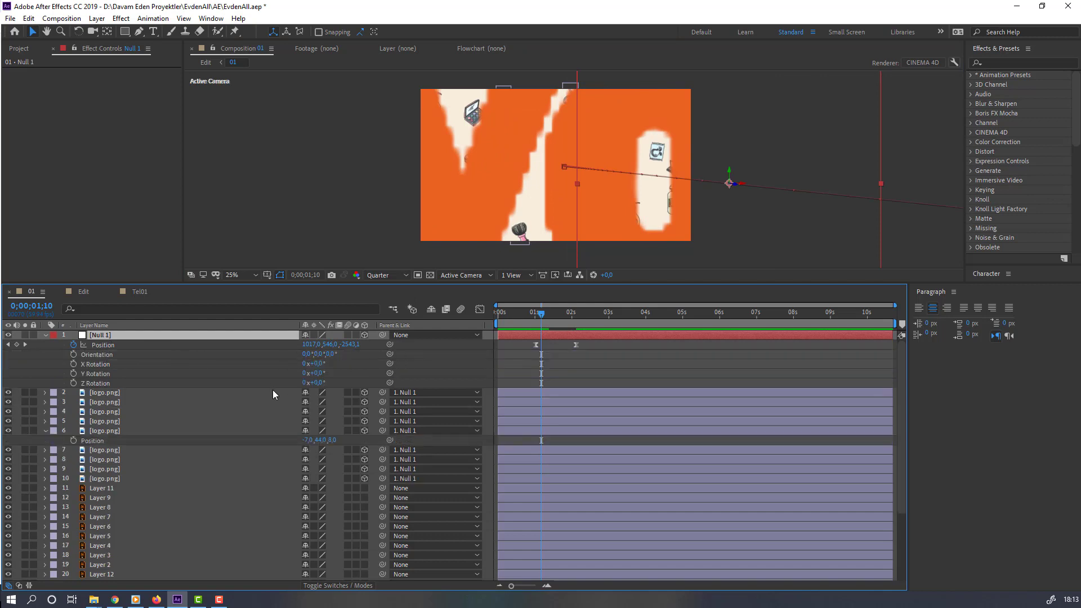
{"action": "left_click_drag", "start_coordinate": [546, 320], "coordinate": [579, 322]}
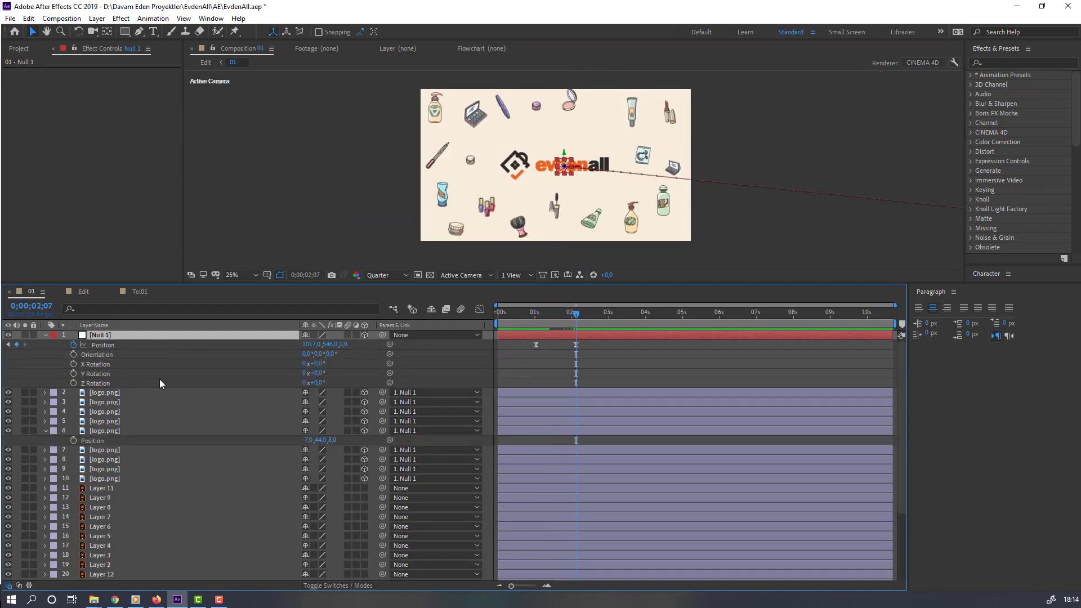
{"action": "left_click", "coordinate": [74, 364]}
{"action": "left_click", "coordinate": [73, 373]}
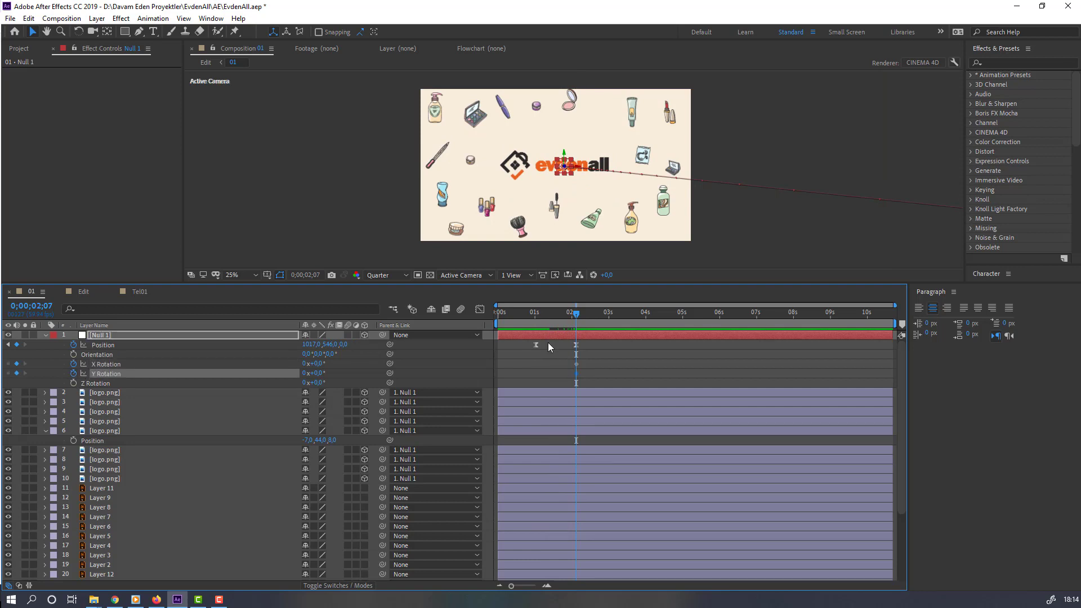
Step: At 0;00;01;29, set Null 1's Y Rotation to -30° and its X Rotation to 20°
{"action": "left_click_drag", "start_coordinate": [565, 321], "coordinate": [552, 321]}
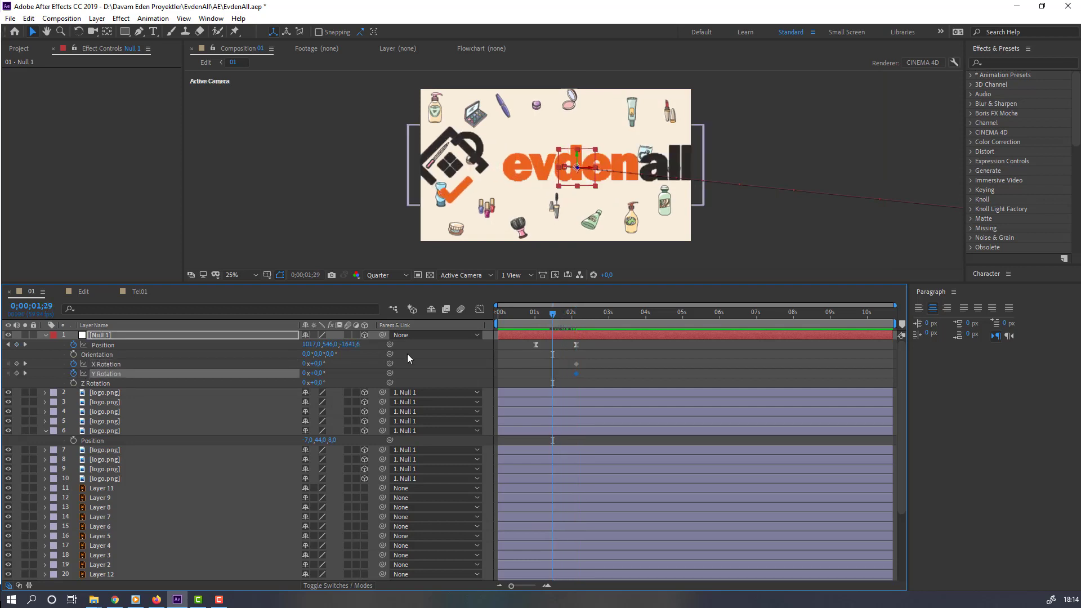
{"action": "left_click", "coordinate": [346, 364]}
{"action": "left_click_drag", "start_coordinate": [313, 373], "coordinate": [304, 377]}
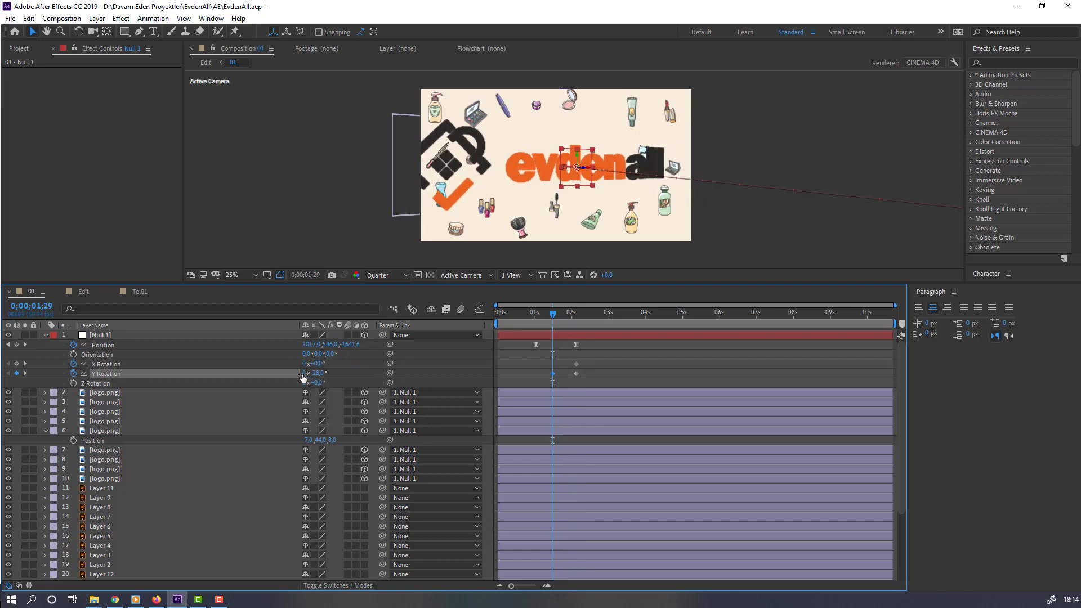
{"action": "left_click", "coordinate": [355, 368]}
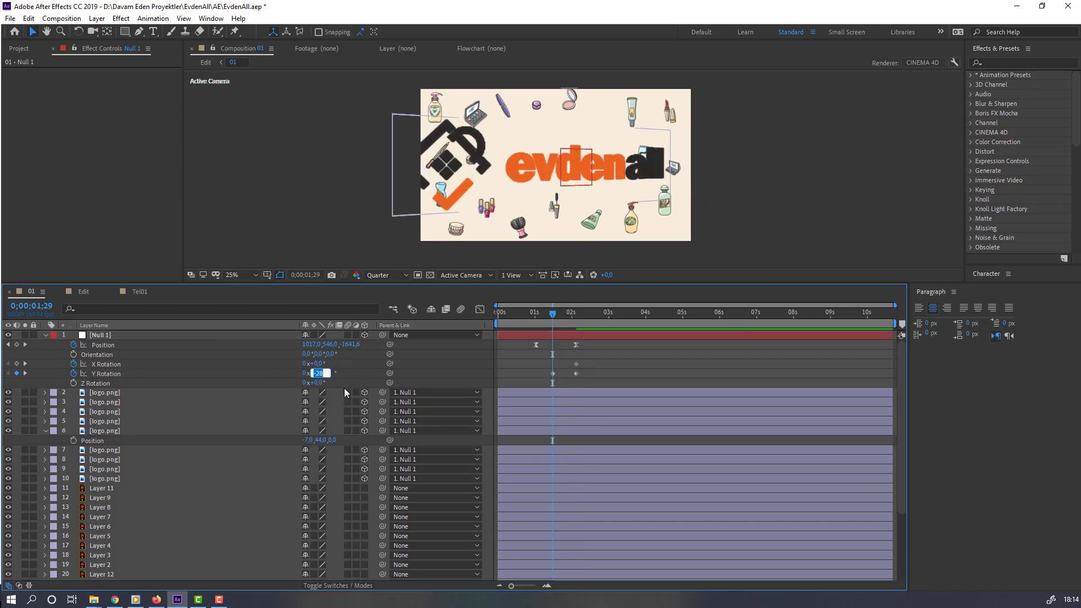
{"action": "type", "text": "-30"}
{"action": "key", "text": "Return"}
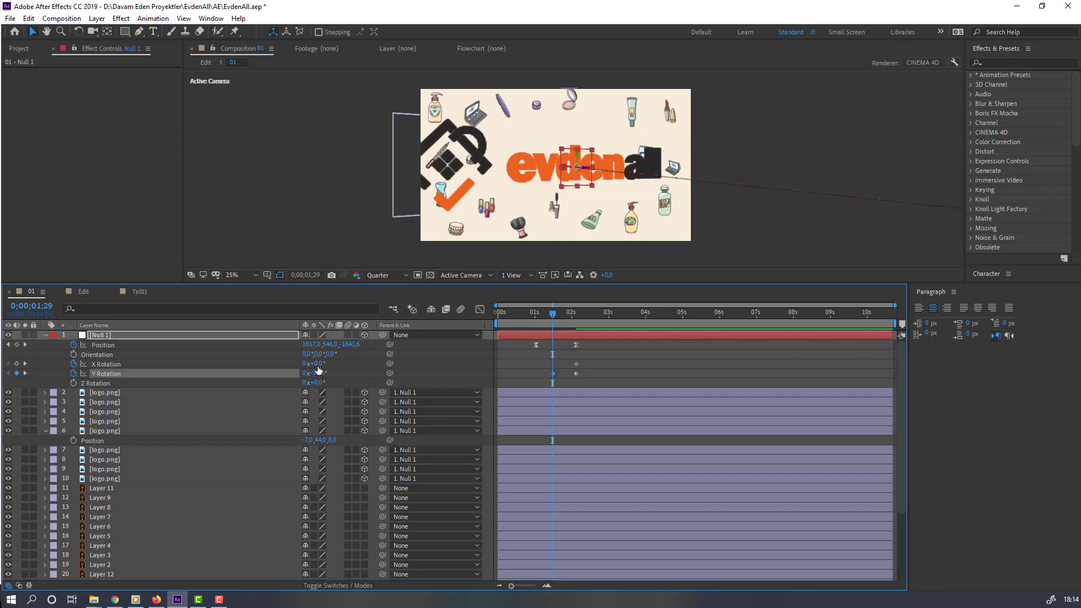
{"action": "left_click", "coordinate": [207, 371]}
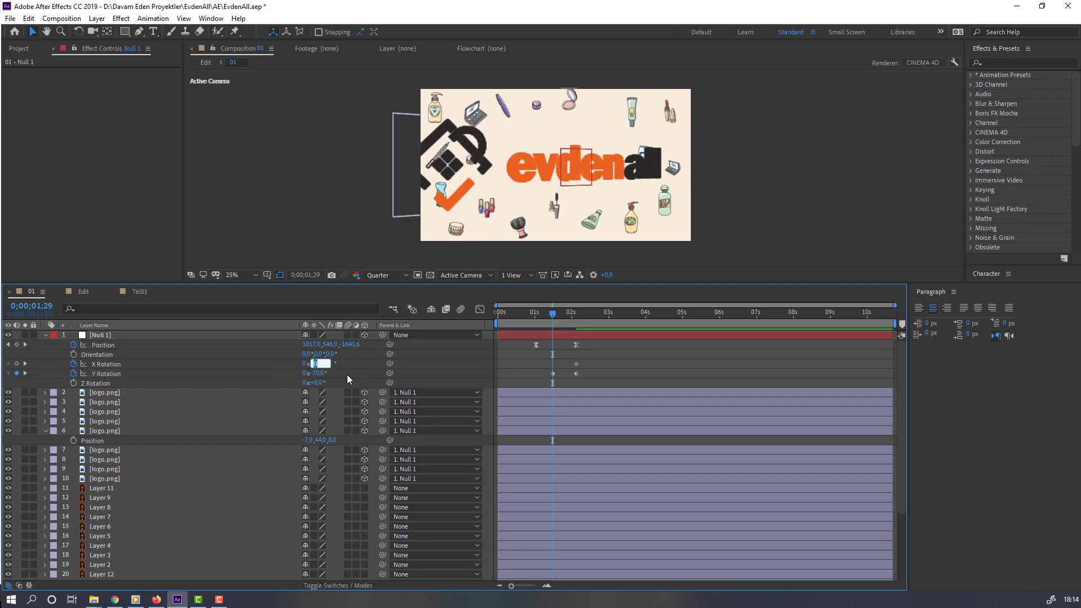
{"action": "type", "text": "20"}
{"action": "key", "text": "Return"}
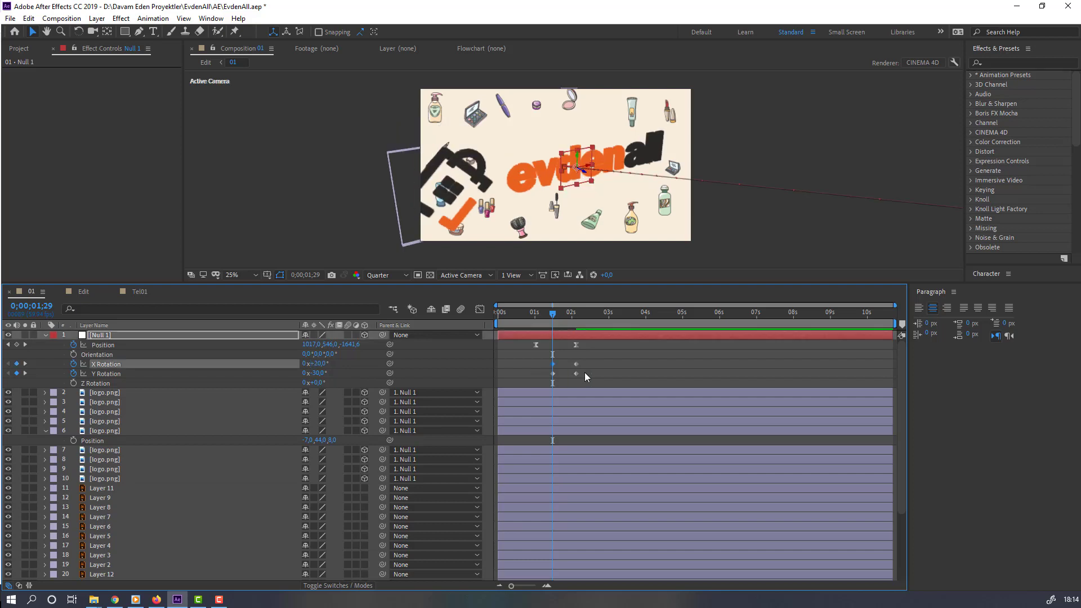
Step: Align the earlier X and Y Rotation keyframes with the first Position keyframe and apply Easy Ease to all four rotation keyframes
{"action": "left_click_drag", "start_coordinate": [552, 317], "coordinate": [566, 317]}
{"action": "left_click_drag", "start_coordinate": [553, 370], "coordinate": [534, 363]}
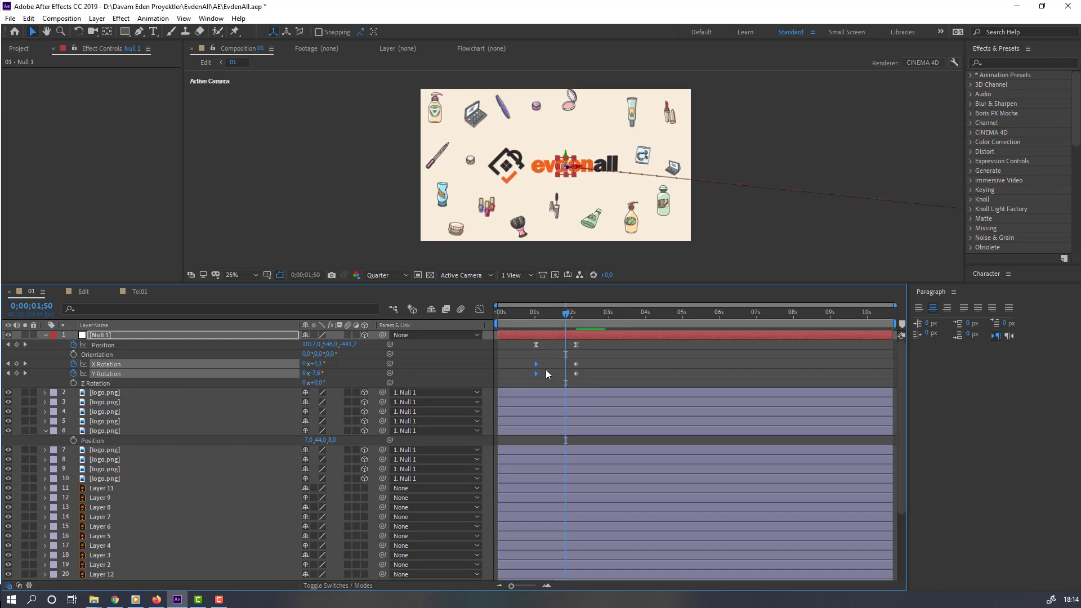
{"action": "left_click_drag", "start_coordinate": [600, 363], "coordinate": [535, 375]}
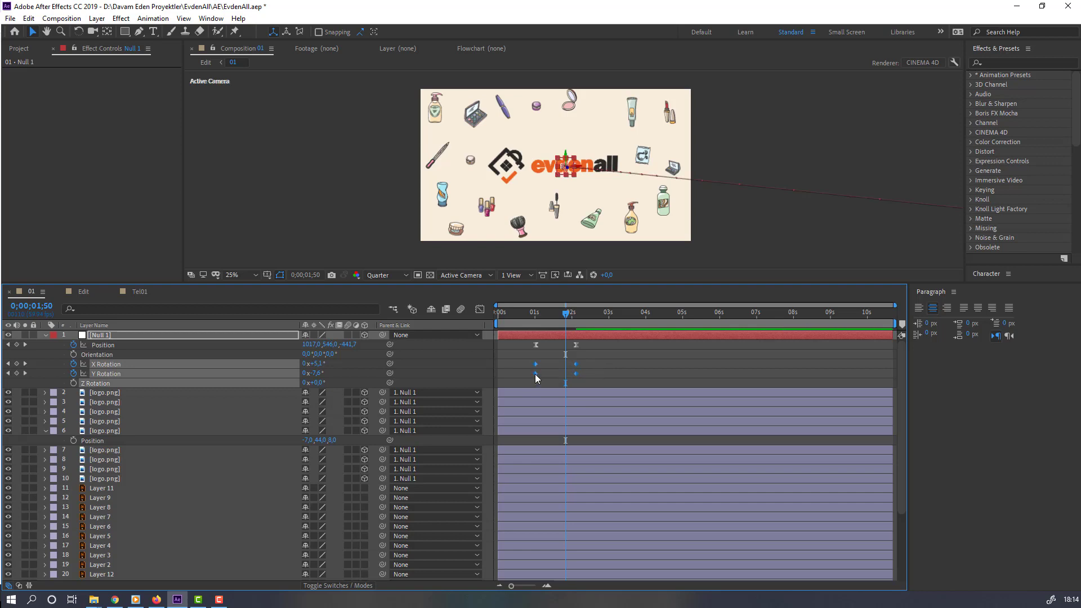
{"action": "right_click", "coordinate": [535, 375]}
{"action": "mouse_move", "coordinate": [630, 514]}
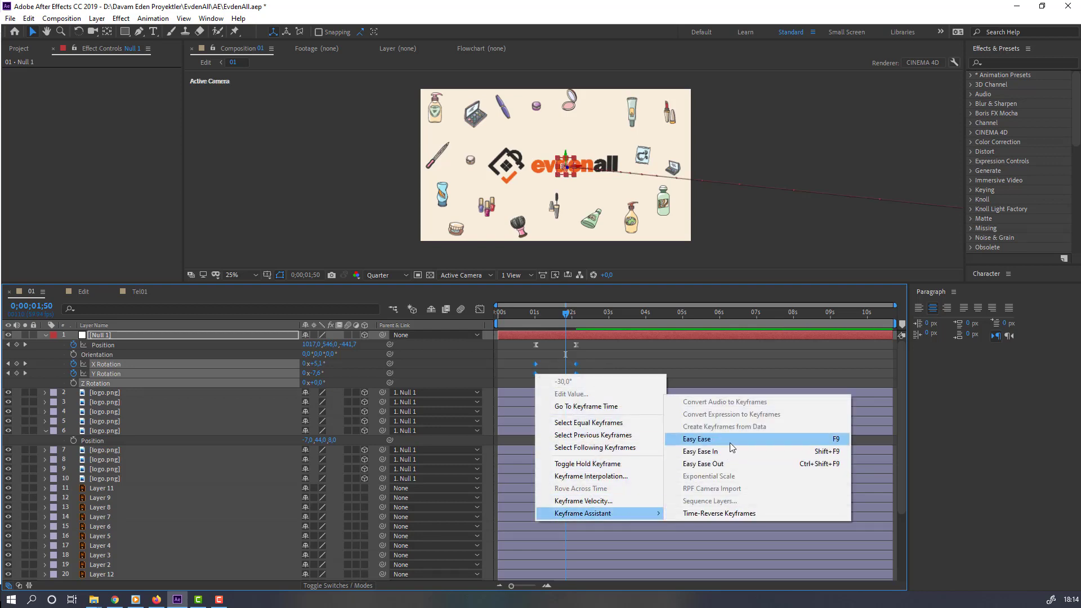
{"action": "left_click", "coordinate": [730, 440]}
Step: Reshape the speed curves of Null 1's Position and rotation keyframes in the Graph Editor into a narrow, steep central peak
{"action": "left_click_drag", "start_coordinate": [589, 343], "coordinate": [530, 376]}
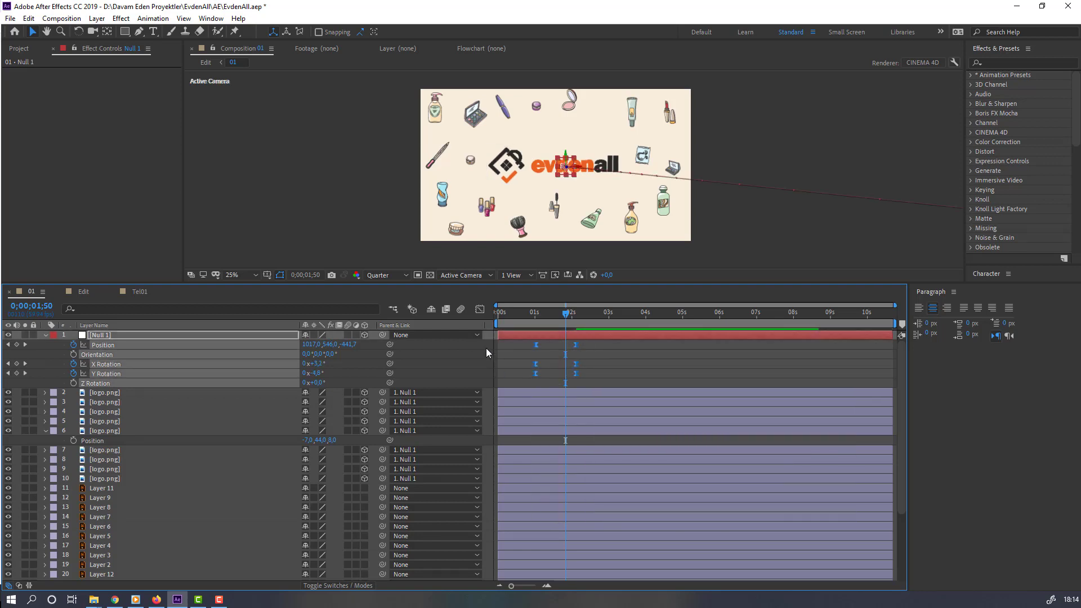
{"action": "left_click", "coordinate": [480, 309]}
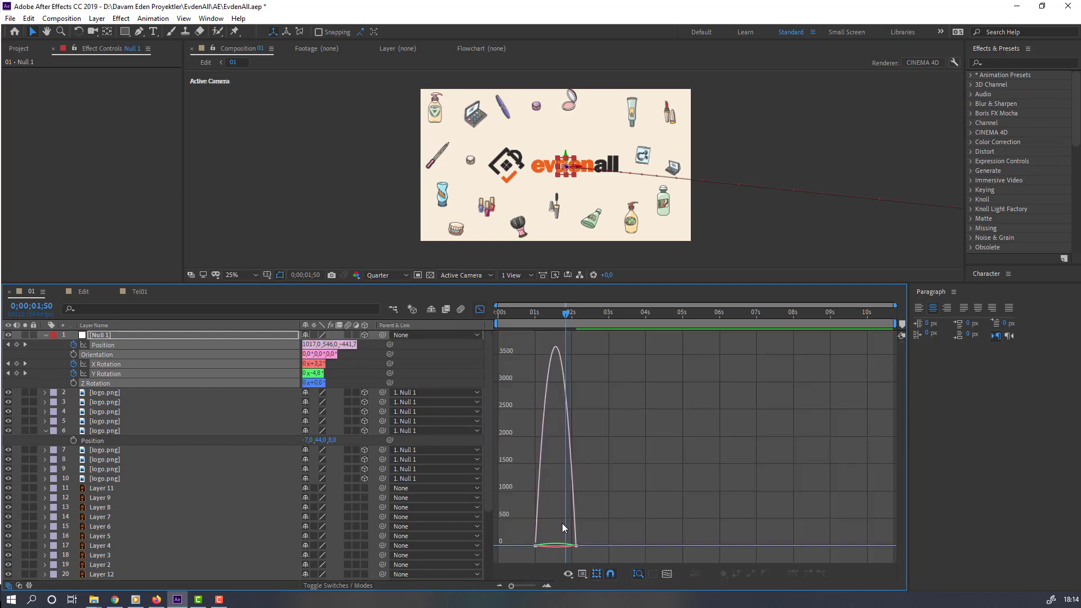
{"action": "key", "text": "="}
{"action": "key", "text": "="}
{"action": "key", "text": "-"}
{"action": "key", "text": "="}
{"action": "mouse_move", "coordinate": [634, 528]}
{"action": "left_mouse_down"}
{"action": "mouse_move", "coordinate": [581, 555]}
{"action": "mouse_move", "coordinate": [532, 535]}
{"action": "mouse_move", "coordinate": [500, 554]}
{"action": "mouse_move", "coordinate": [536, 548]}
{"action": "left_mouse_up"}
{"action": "scroll", "coordinate": [627, 526], "scroll_direction": "down", "scroll_amount": 3}
{"action": "left_click", "coordinate": [702, 491]}
Step: Close the Graph Editor and preview the logo's fly-in with the work area starting at 0;00;00;21
{"action": "key", "text": "space"}
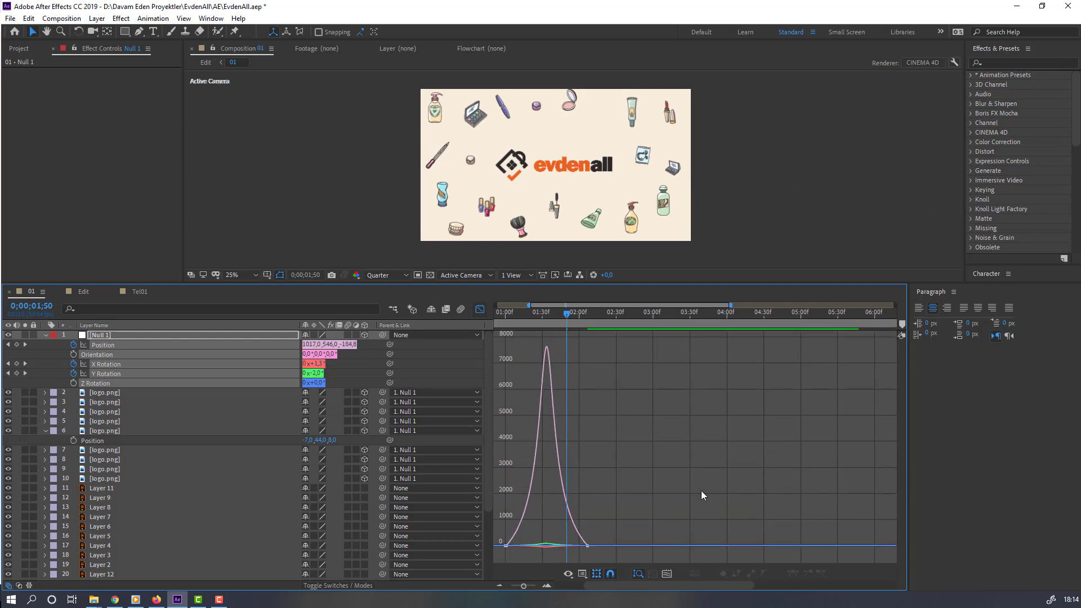
{"action": "key", "text": "minus"}
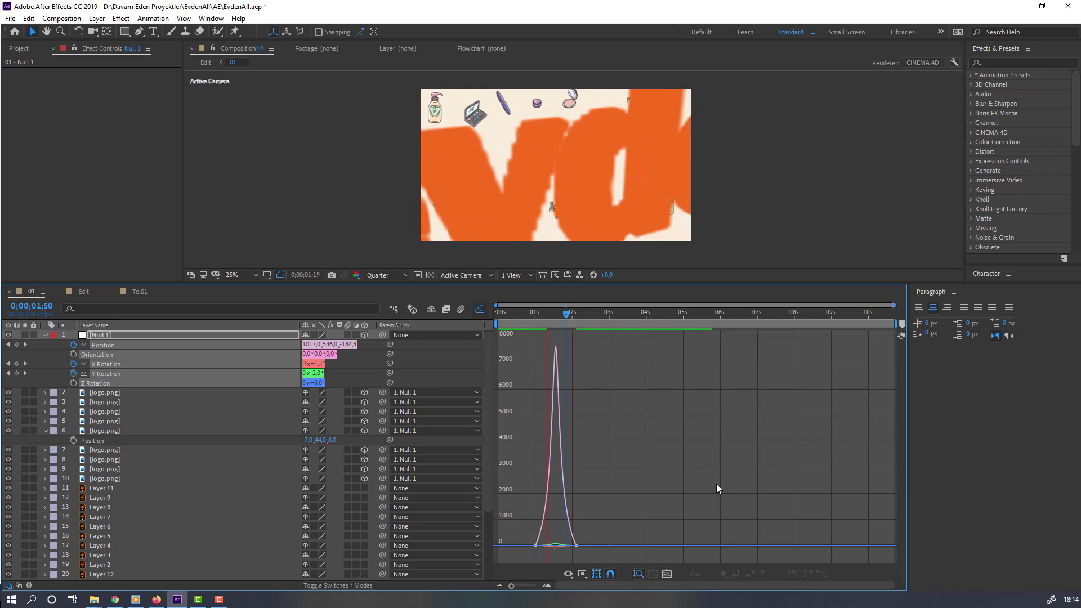
{"action": "left_click", "coordinate": [482, 309]}
{"action": "mouse_move", "coordinate": [512, 312]}
{"action": "left_mouse_down"}
{"action": "mouse_move", "coordinate": [525, 311]}
{"action": "mouse_move", "coordinate": [512, 310]}
{"action": "left_mouse_up"}
{"action": "key", "text": "space"}
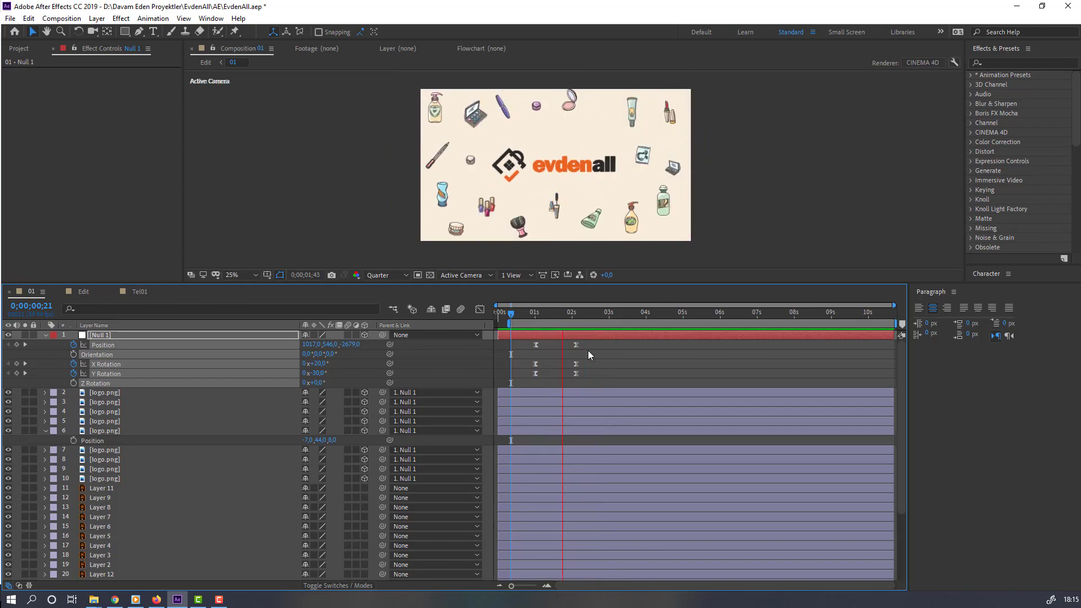
{"action": "key", "text": "space"}
Step: Move Null 1's ending Position, X Rotation and Y Rotation keyframes to about 2.7 seconds, preview the motion, and go to 0;00;03;12
{"action": "left_click_drag", "start_coordinate": [597, 345], "coordinate": [598, 376]}
{"action": "key", "text": "space"}
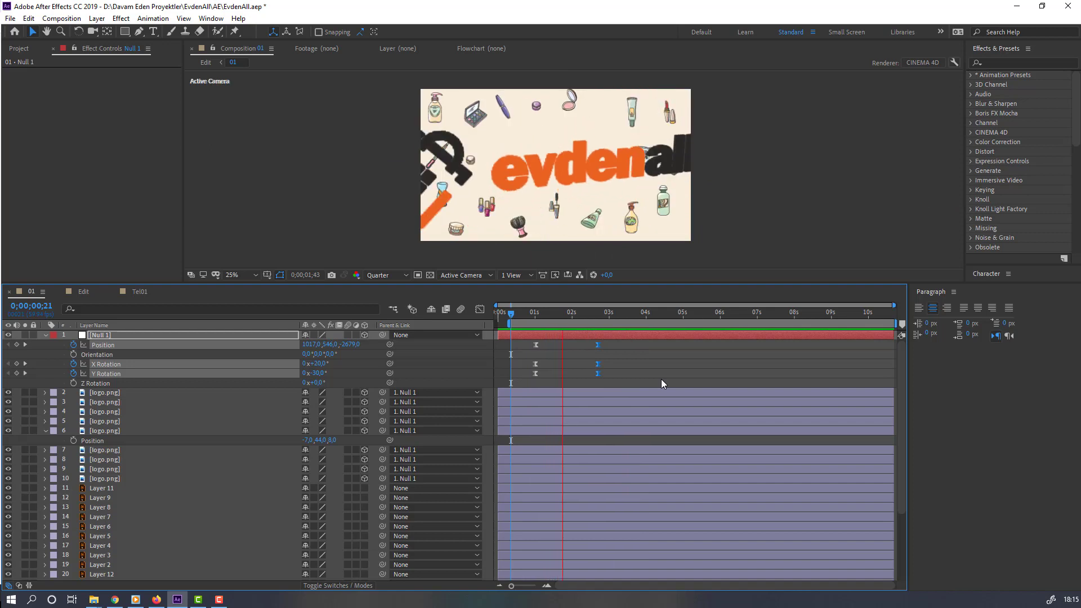
{"action": "left_click", "coordinate": [613, 316]}
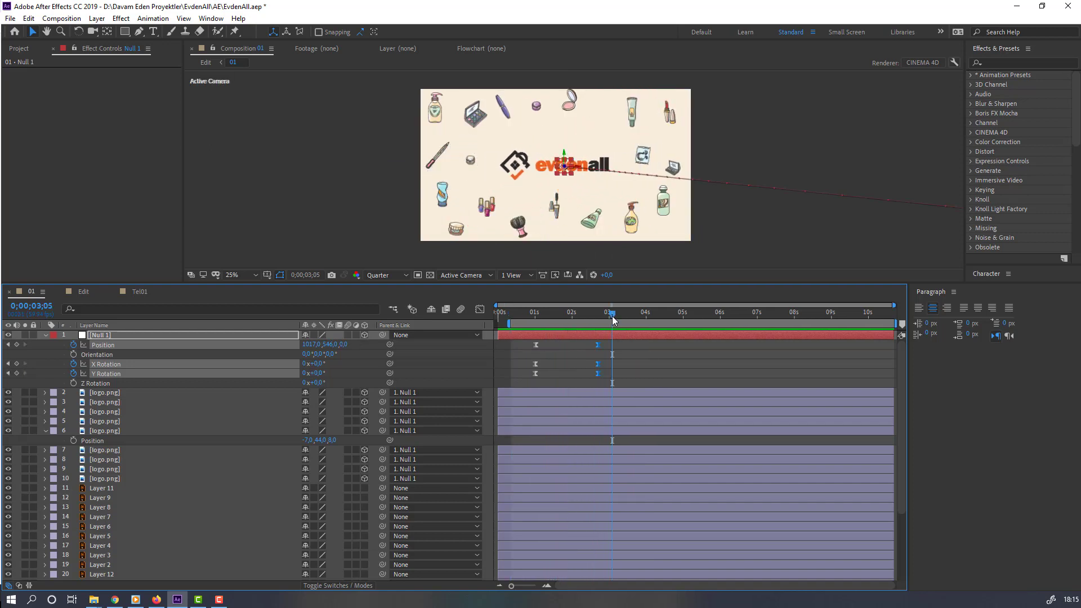
{"action": "left_click_drag", "start_coordinate": [613, 316], "coordinate": [618, 320]}
{"action": "key", "text": "space"}
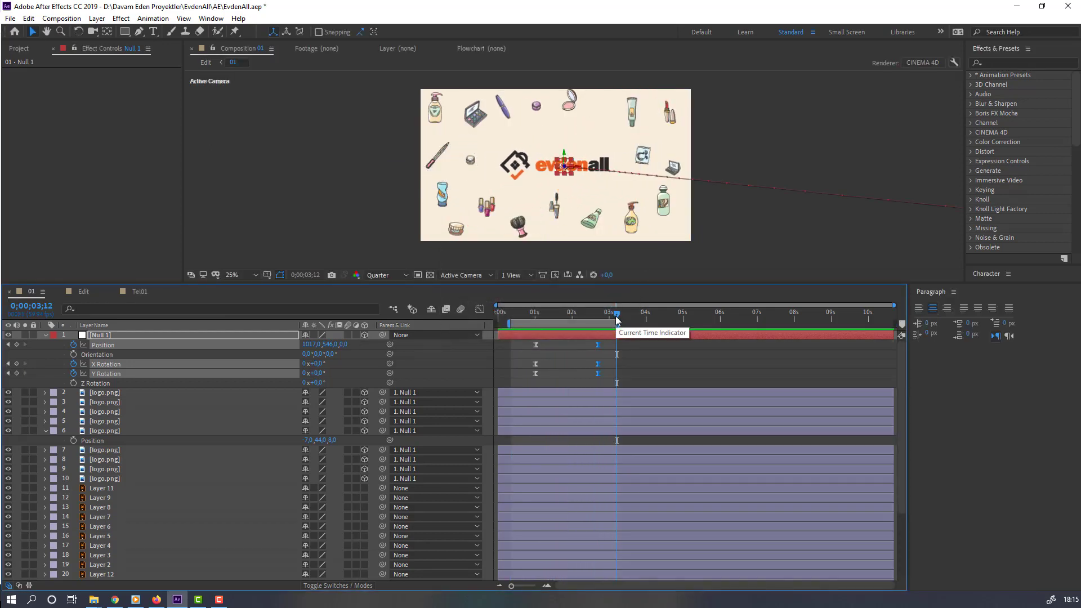